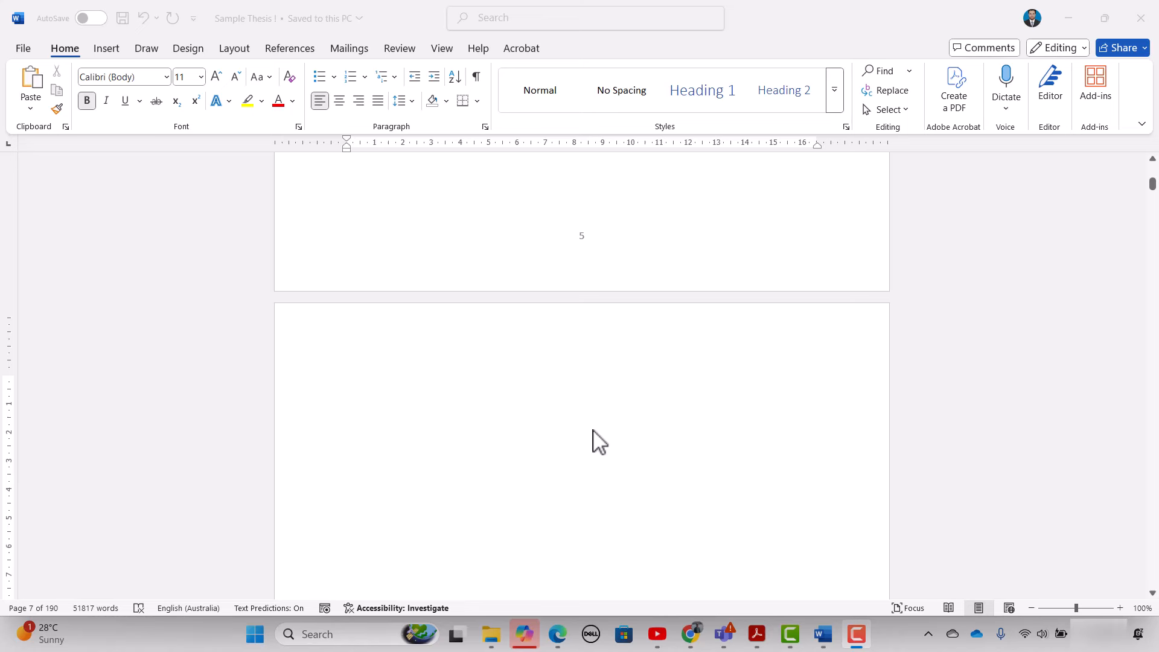
# - Put the cursor on the blank page 7 and expand the full Styles gallery
pyautogui.scroll(-1, 495, 471)
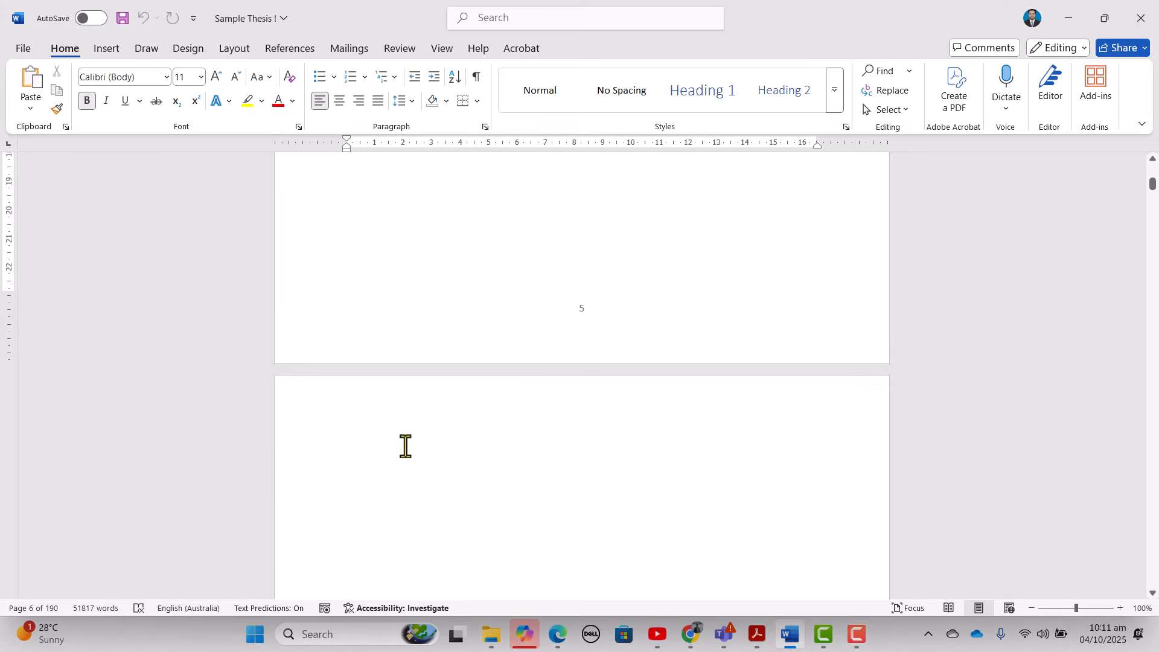
pyautogui.click(405, 446)
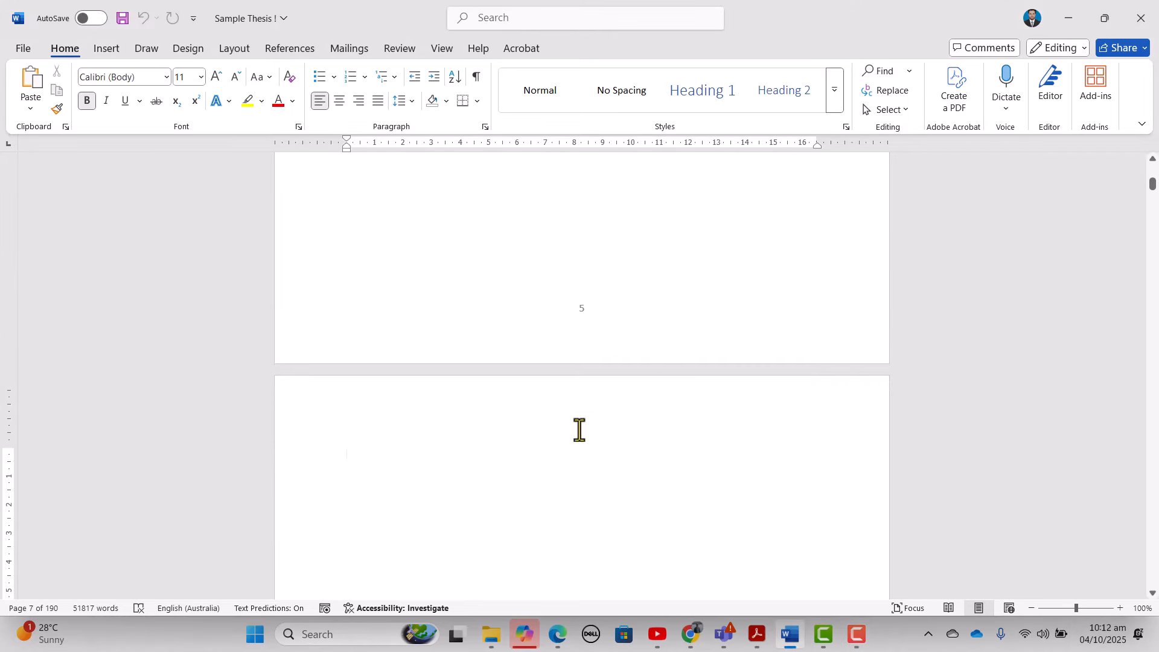
pyautogui.click(832, 104)
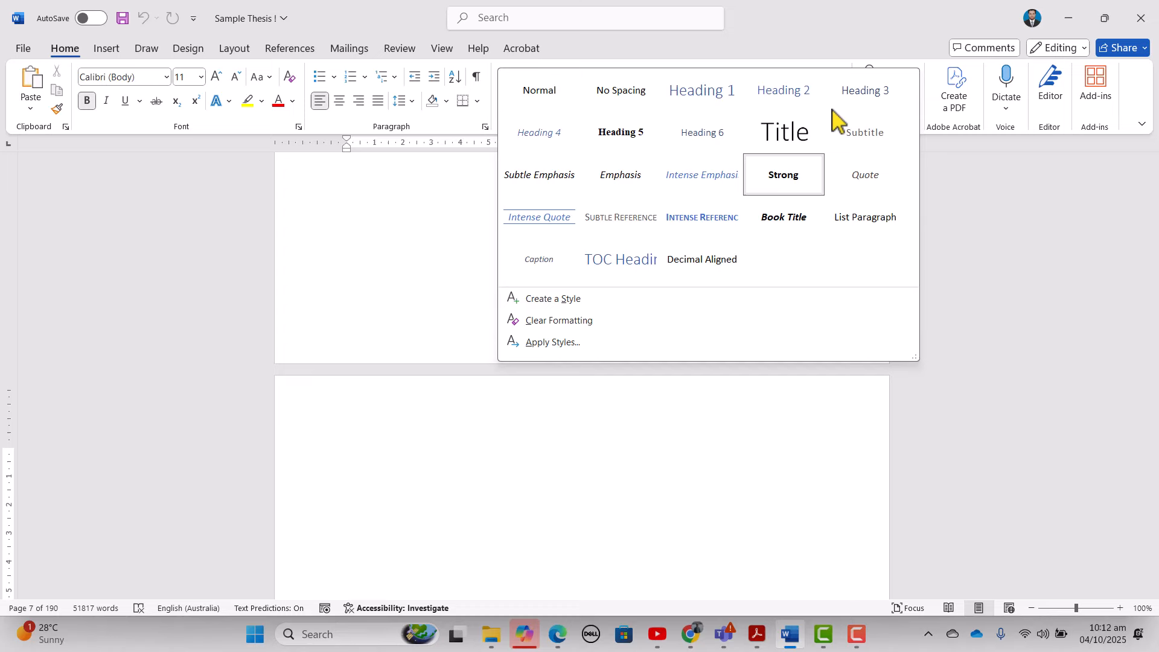
# - Create a 'List of tables' paragraph style set in Times New Roman, 12 pt, bold
pyautogui.click(564, 300)
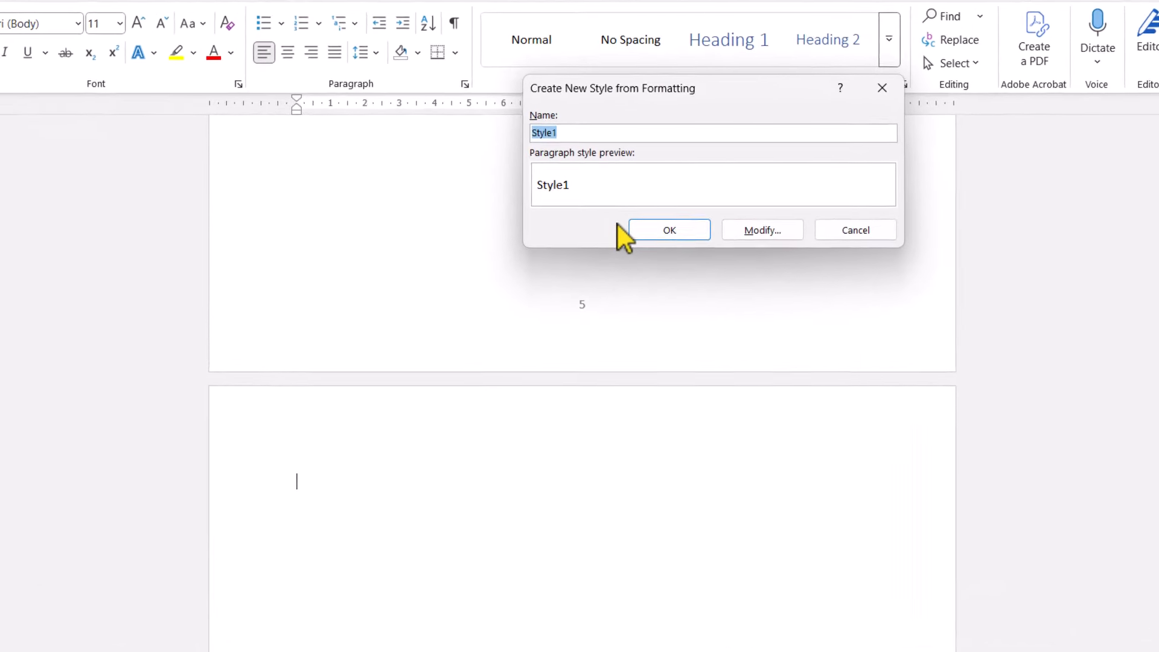
pyautogui.press('BackSpace')
pyautogui.write('List of tables')
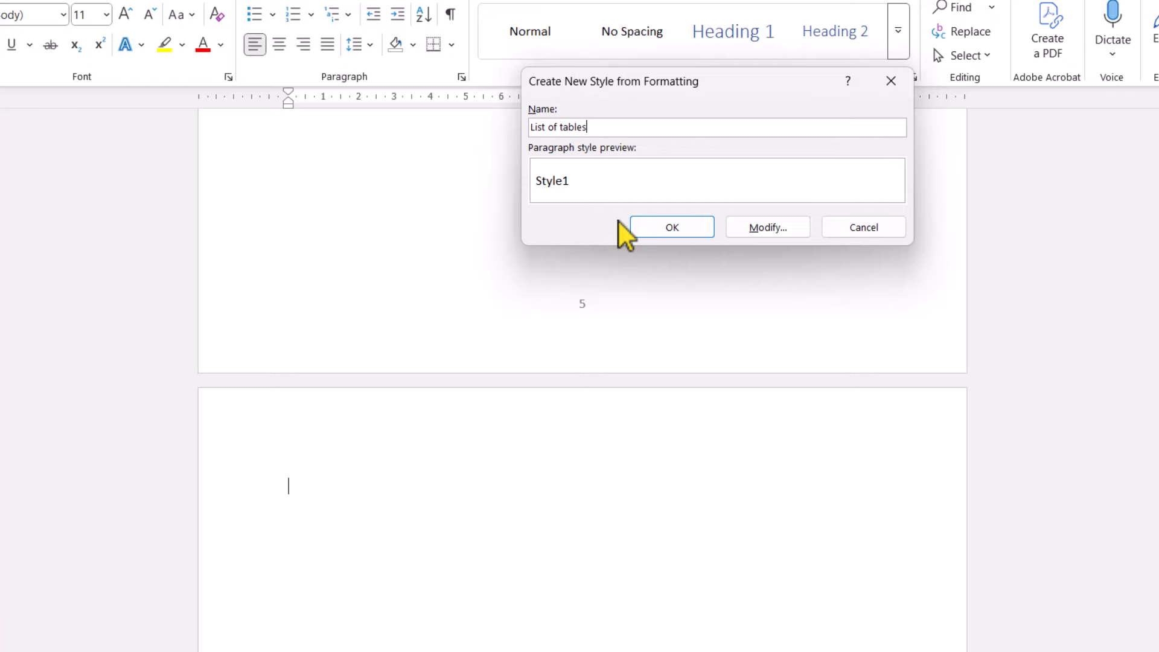
pyautogui.click(765, 231)
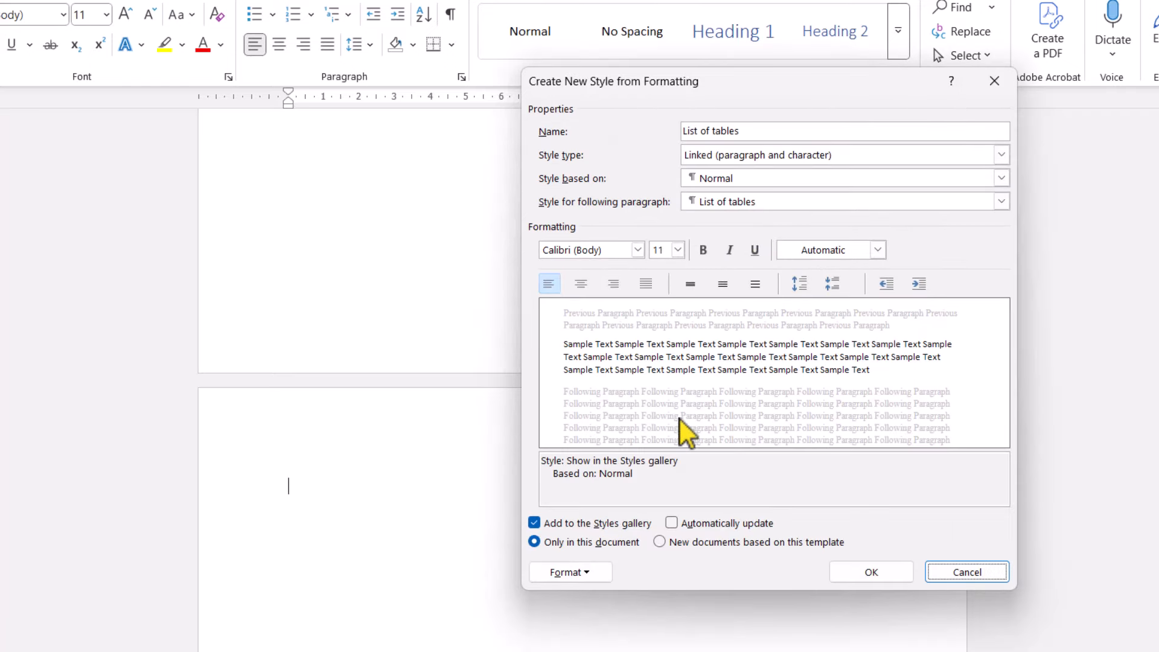
pyautogui.click(639, 251)
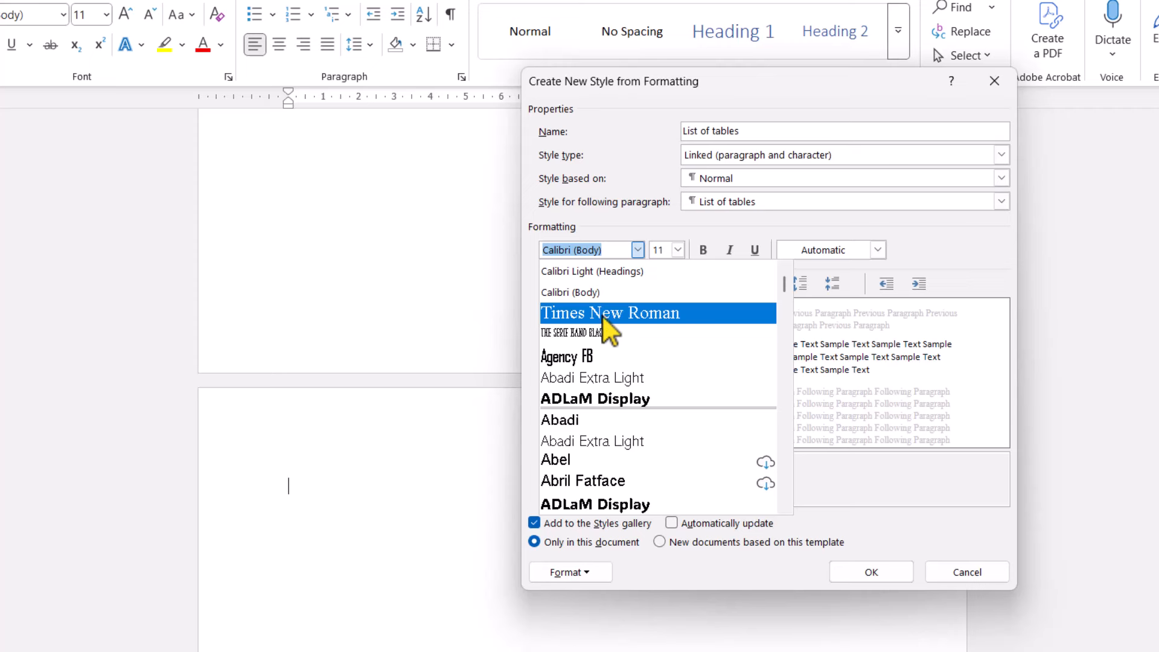
pyautogui.click(611, 316)
pyautogui.click(678, 250)
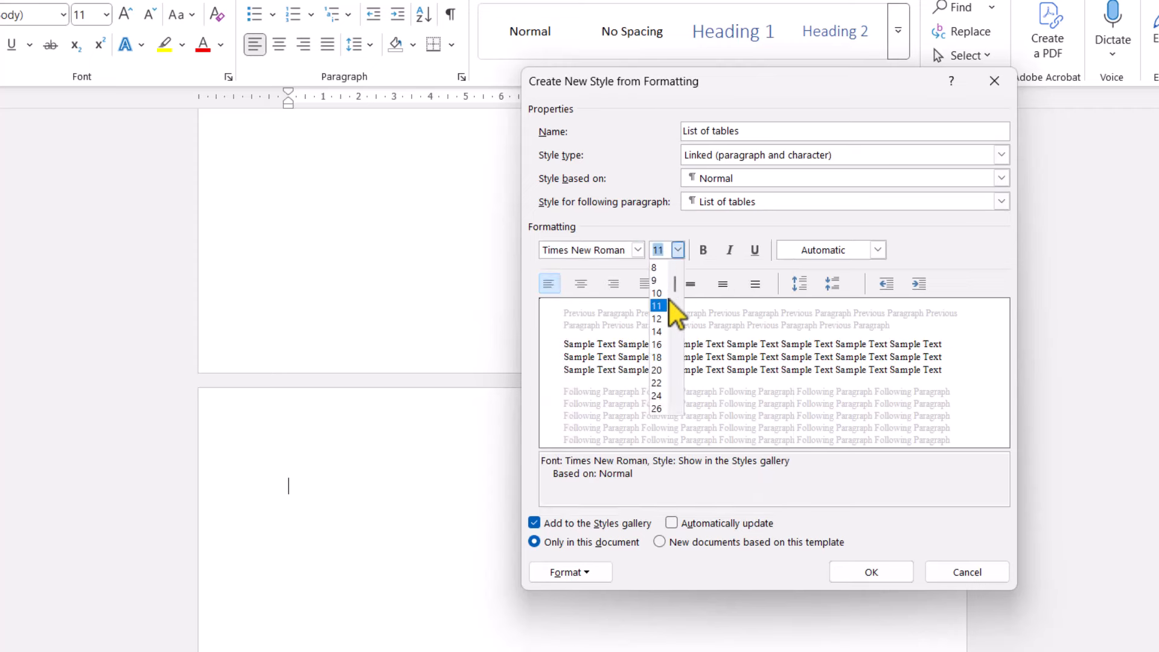
pyautogui.click(658, 319)
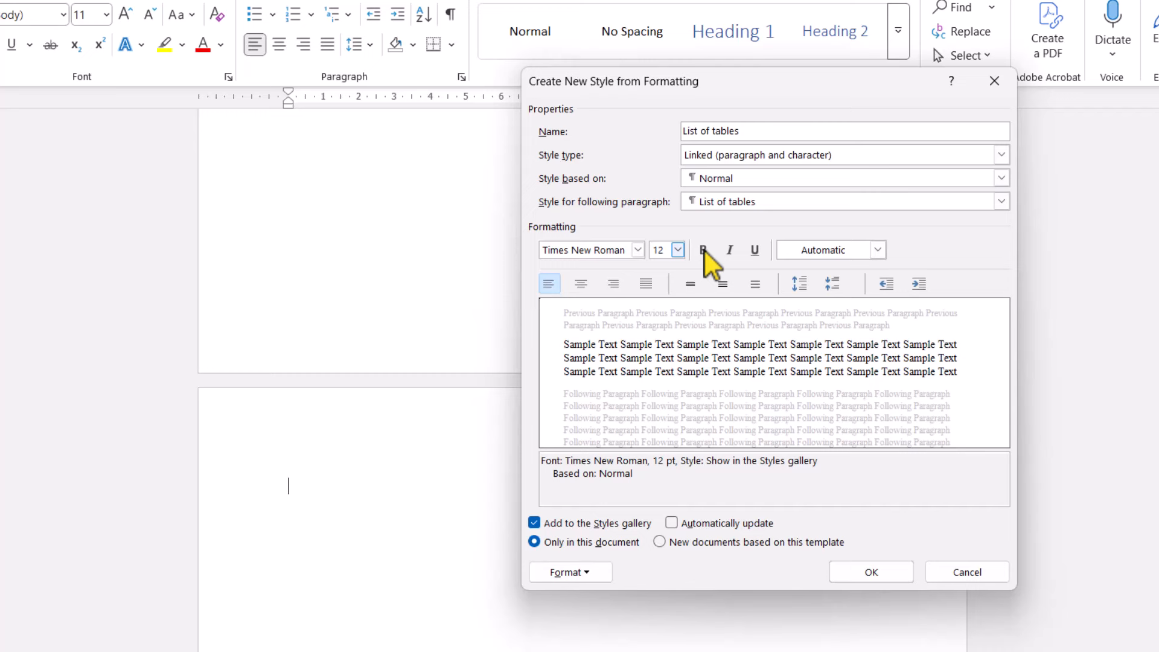
pyautogui.click(704, 250)
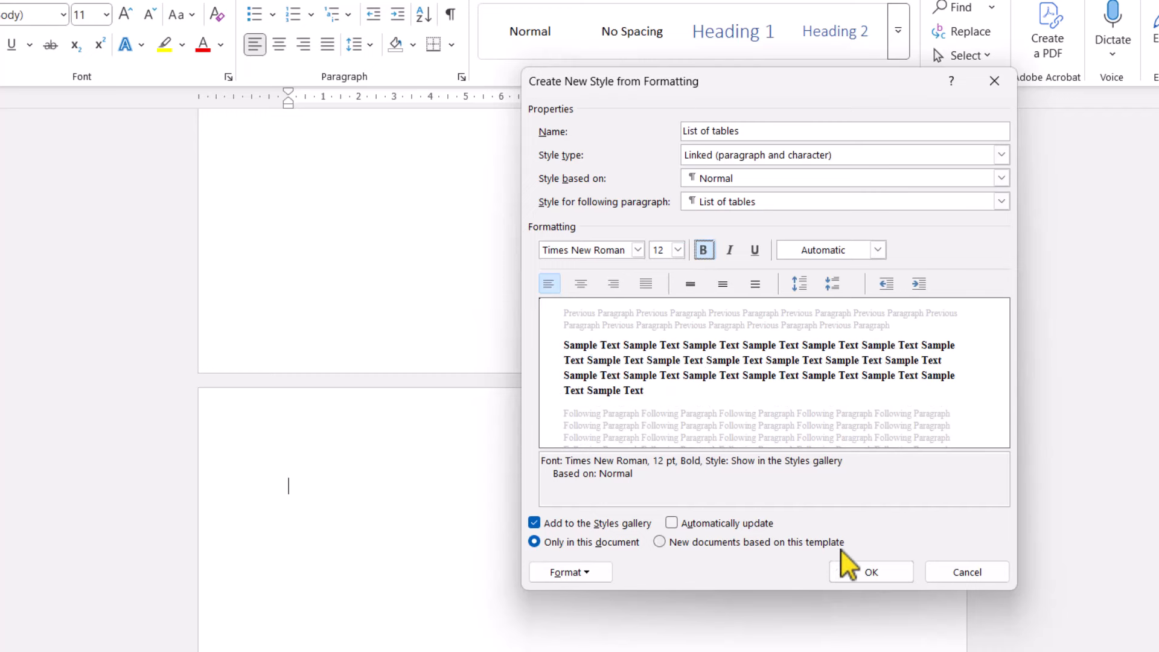
pyautogui.click(851, 573)
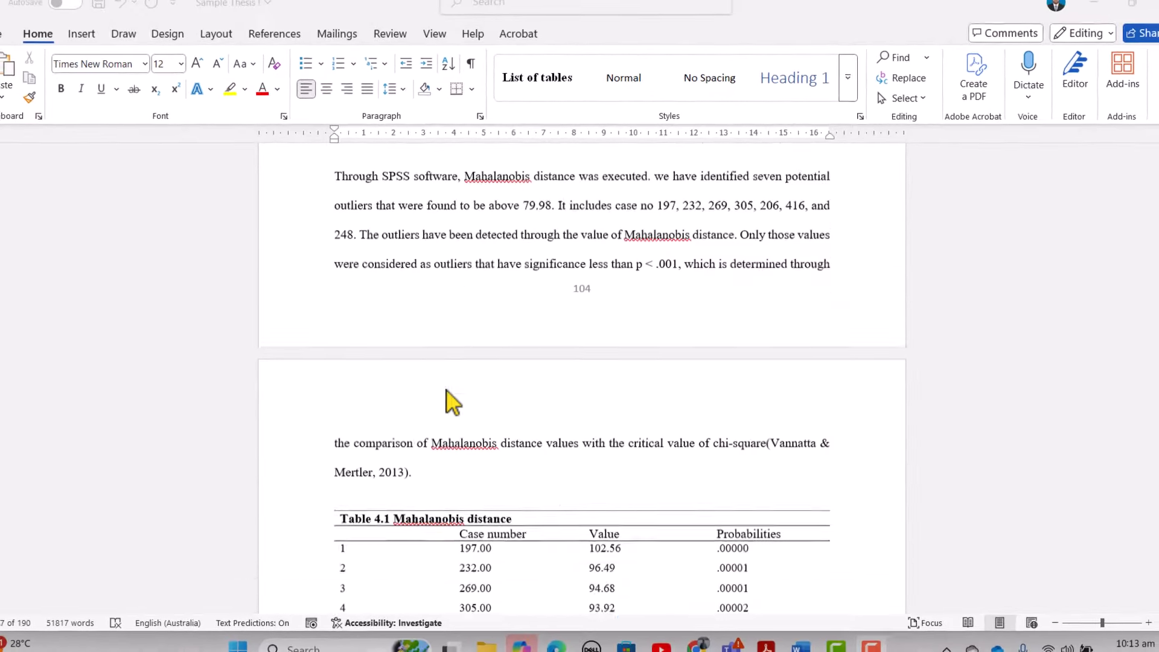
# - Apply the List of tables style to the 'Table 4.1 Mahalanobis distance' caption
pyautogui.scroll(-5, 453, 402)
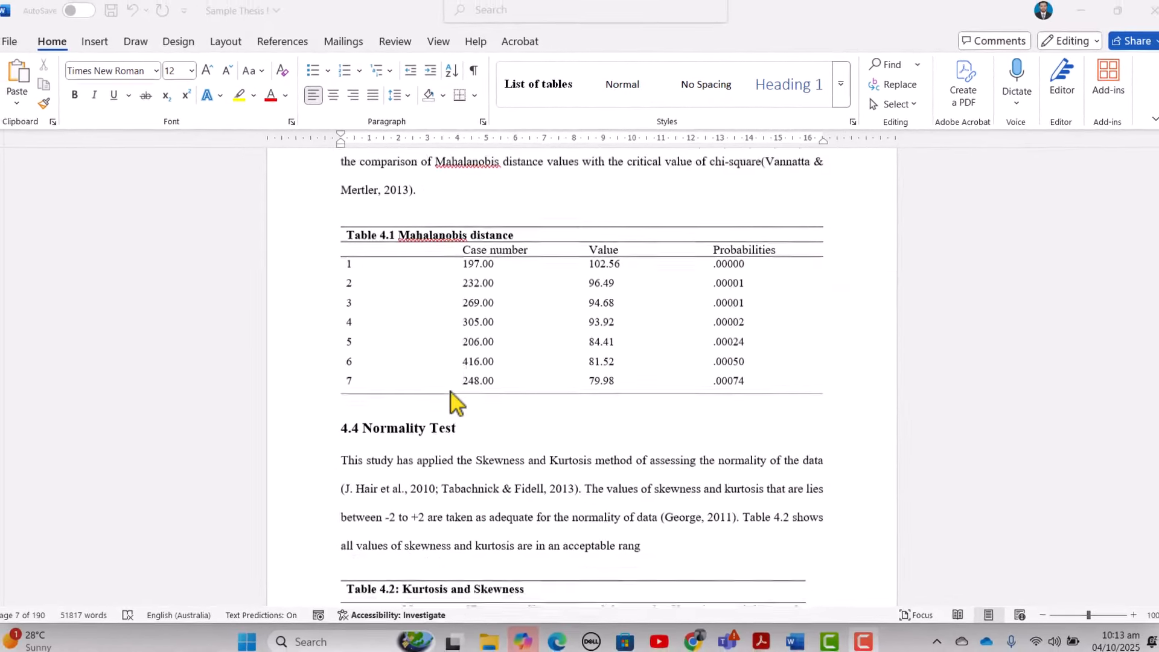
pyautogui.scroll(2, 465, 272)
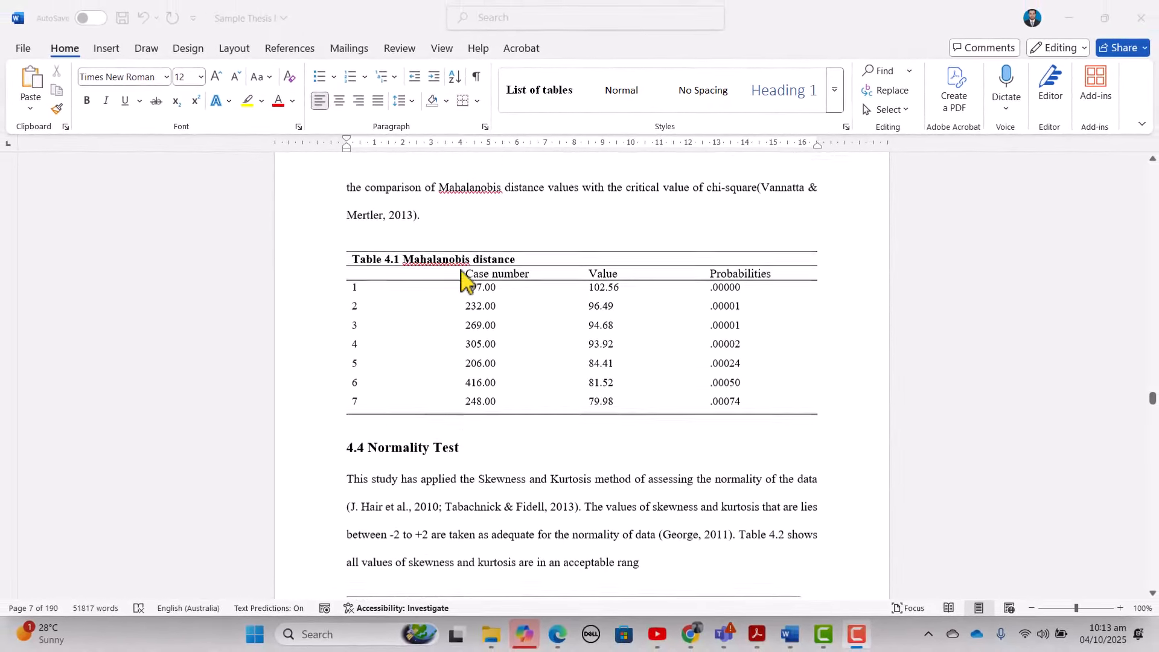
pyautogui.click(519, 262)
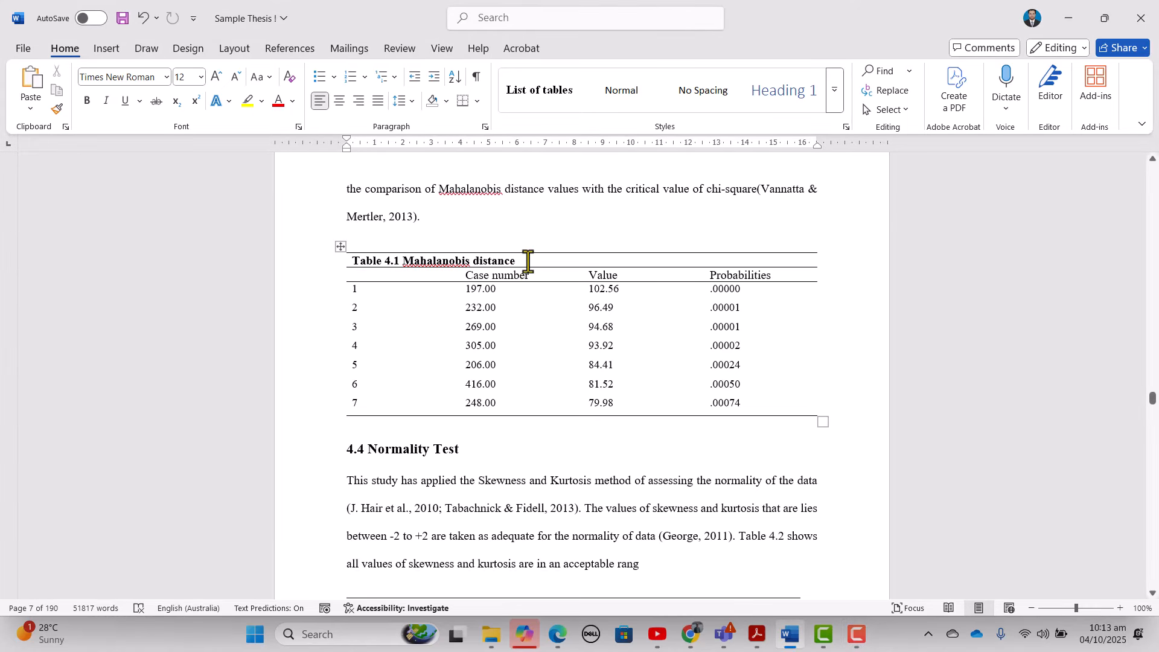
pyautogui.moveTo(528, 262); pyautogui.dragTo(352, 262)
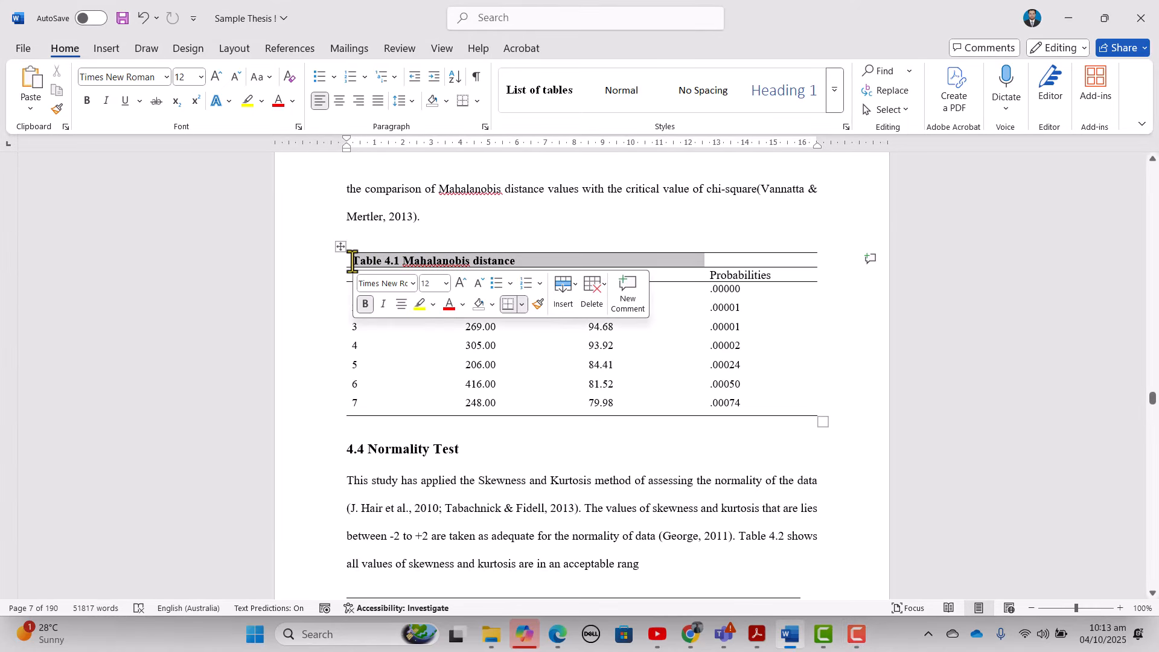
pyautogui.click(537, 97)
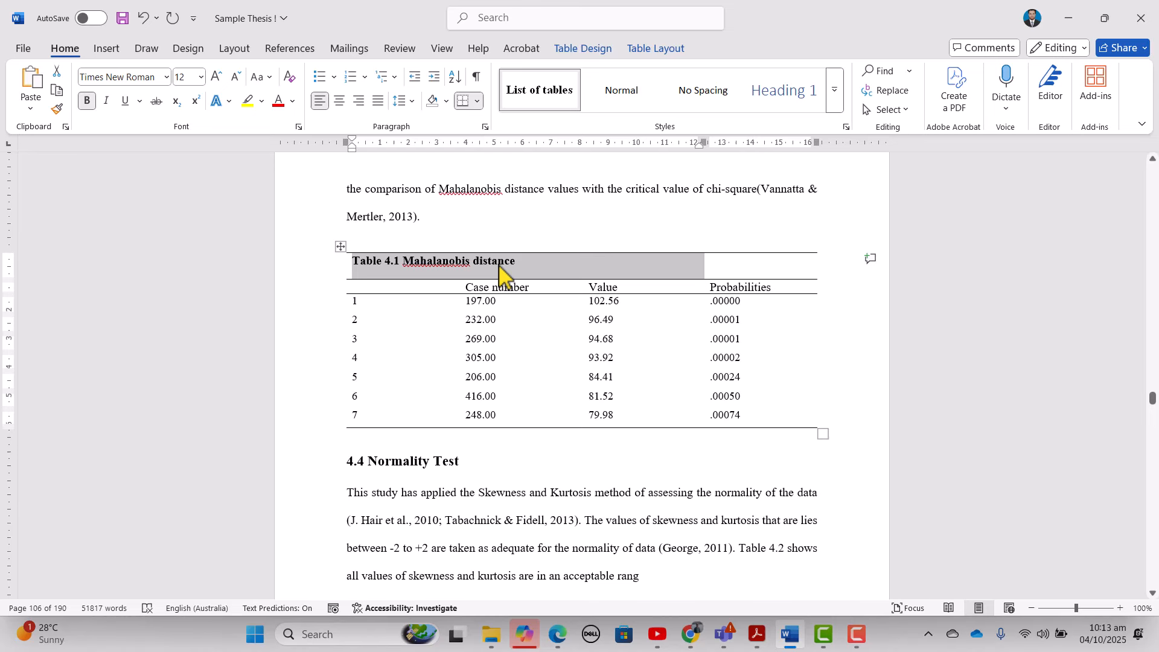
# - Change the List of tables style's font size from 12 to 11 pt
pyautogui.rightClick(546, 101)
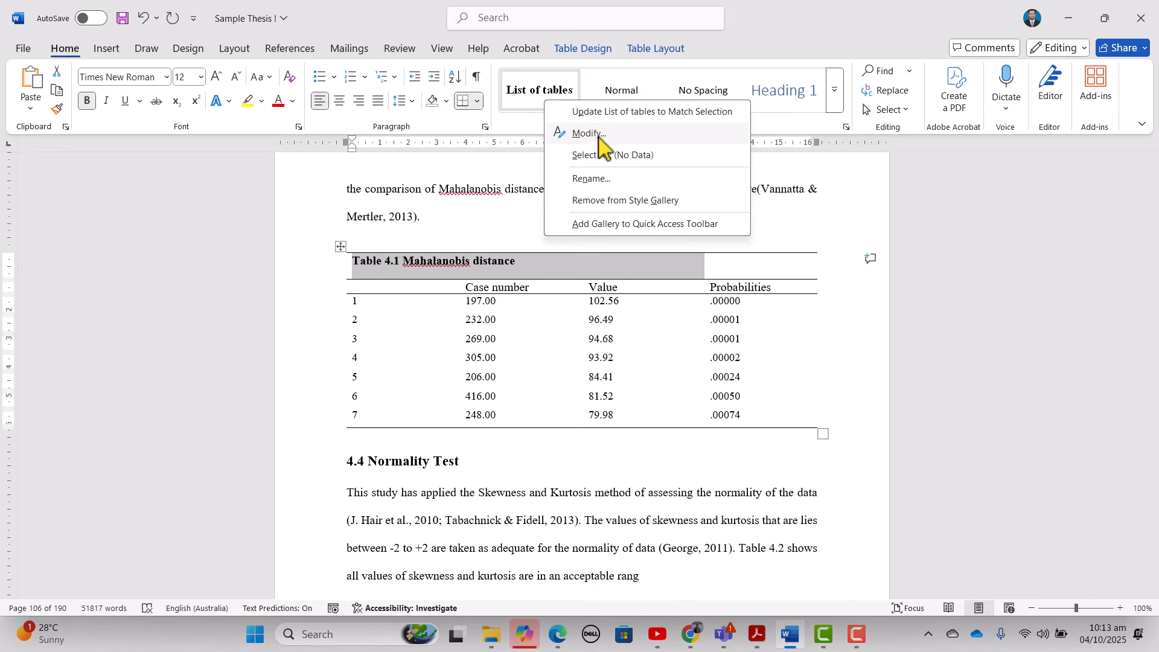
pyautogui.click(589, 134)
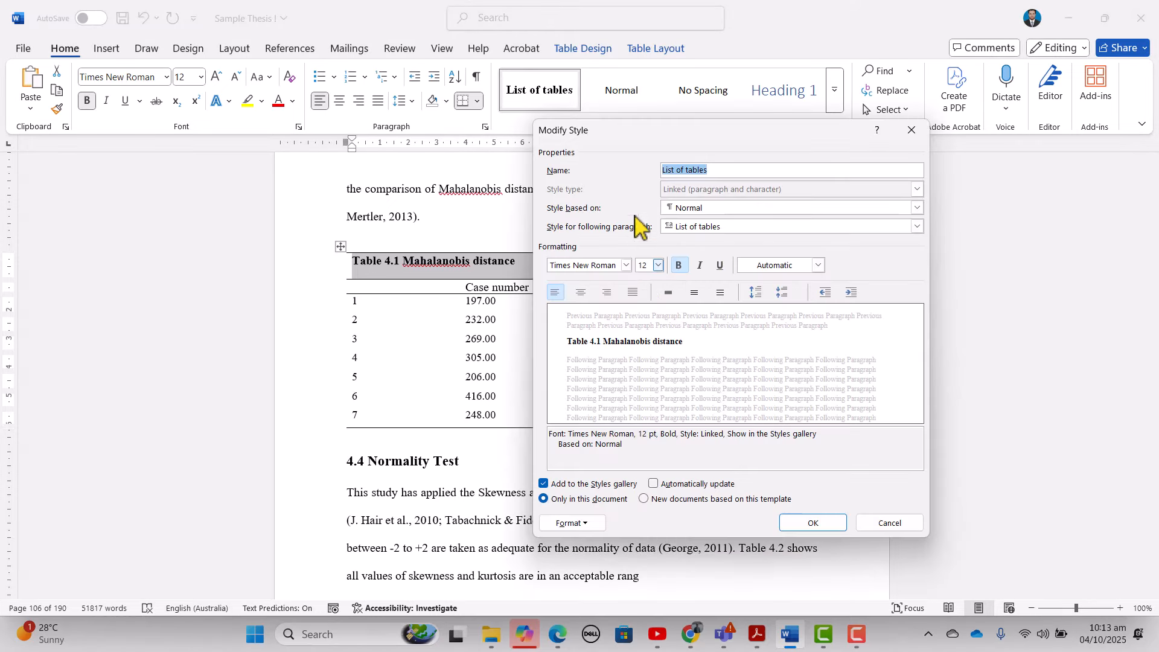
pyautogui.moveTo(637, 136); pyautogui.dragTo(663, 141)
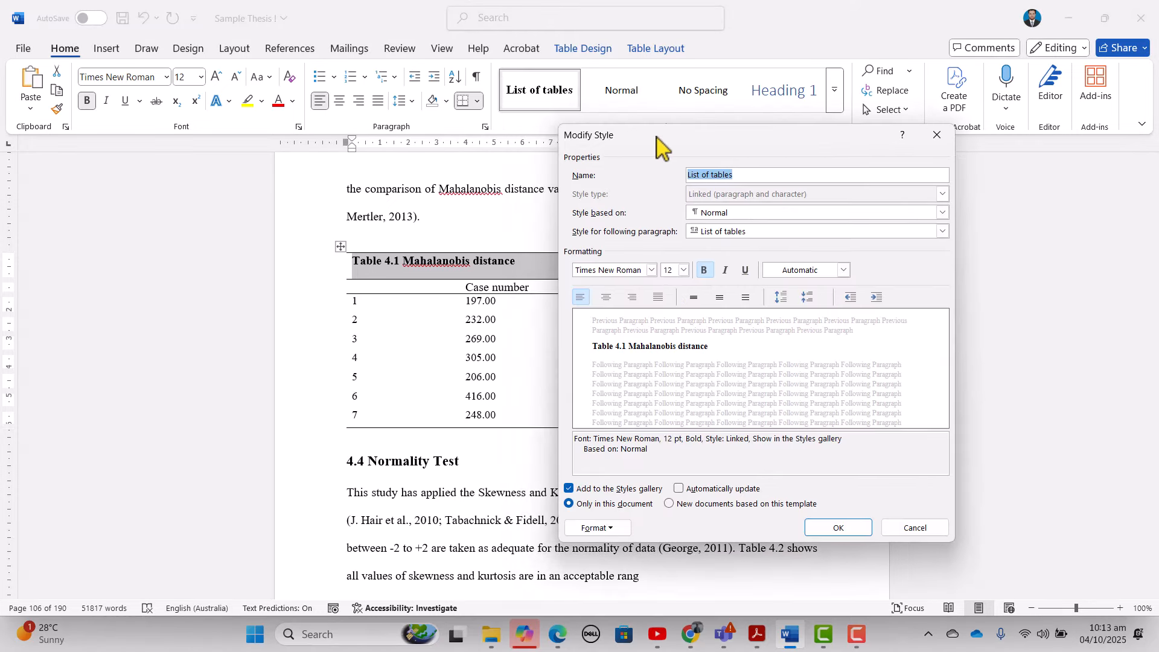
pyautogui.click(684, 271)
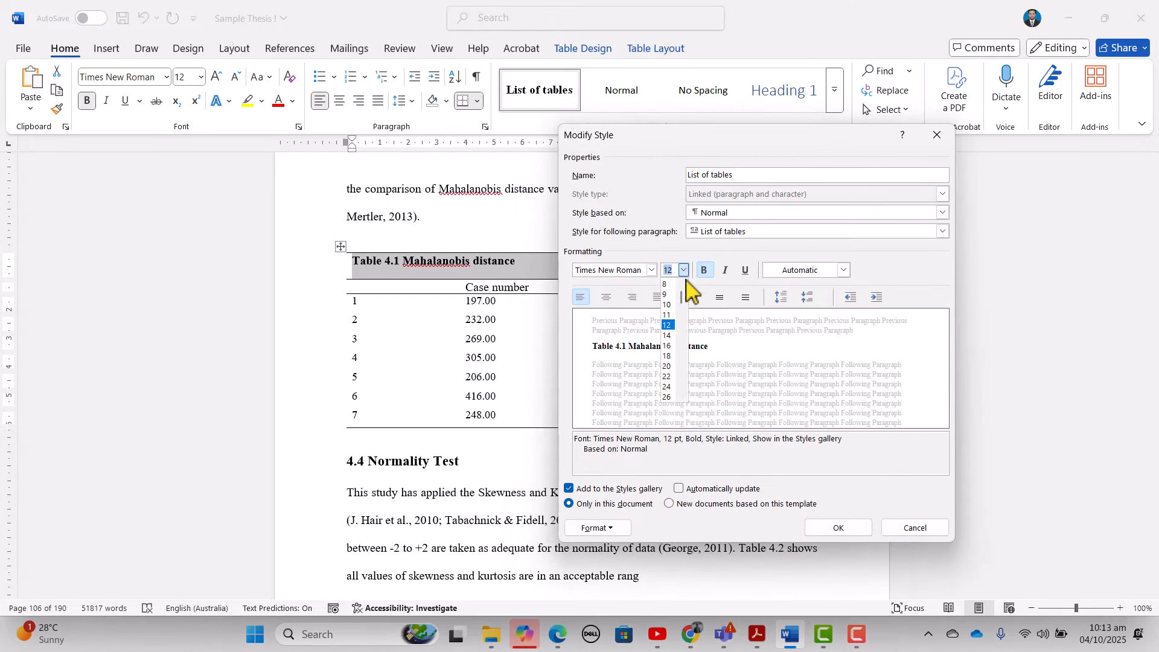
pyautogui.click(668, 316)
pyautogui.click(832, 529)
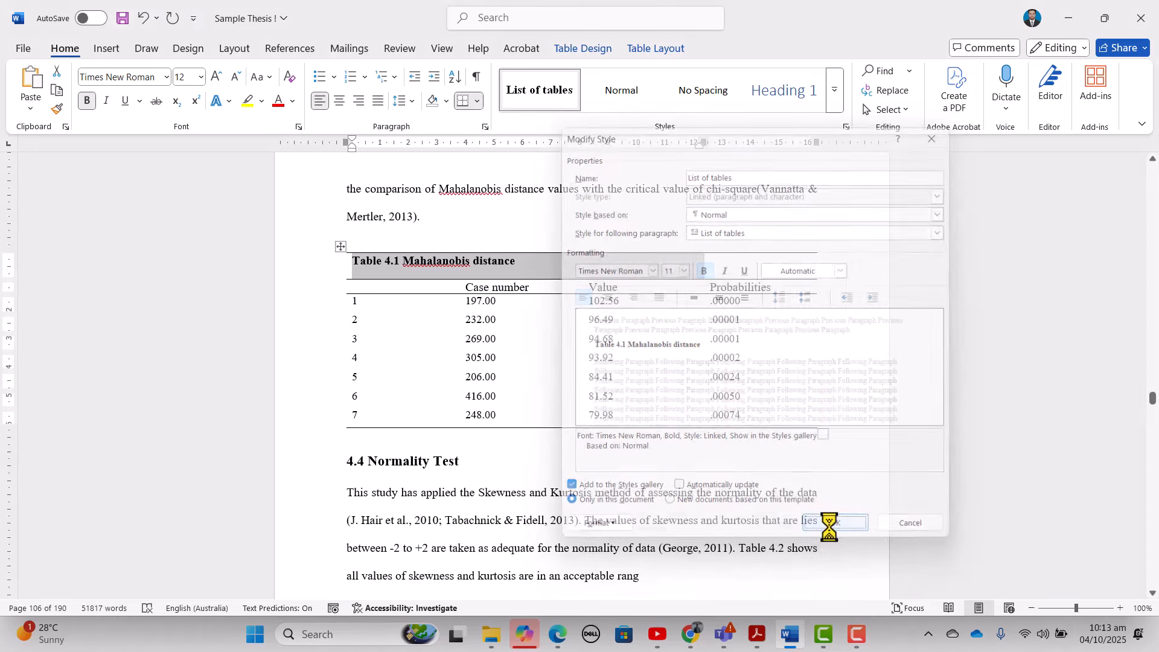
pyautogui.click(437, 260)
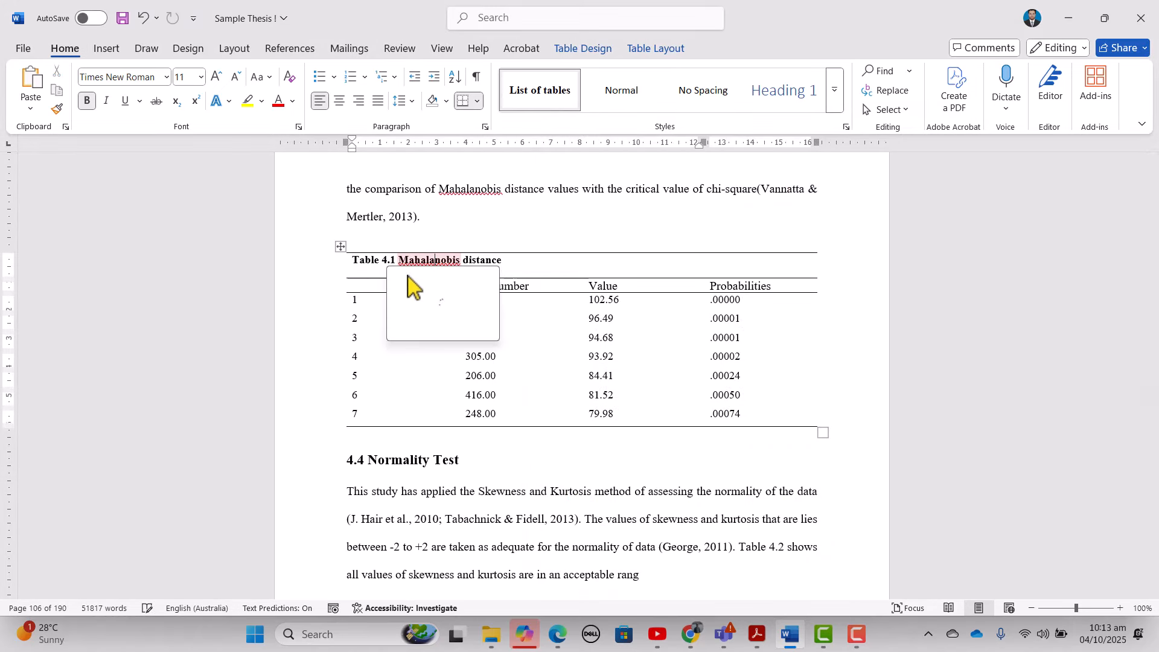
pyautogui.click(387, 261)
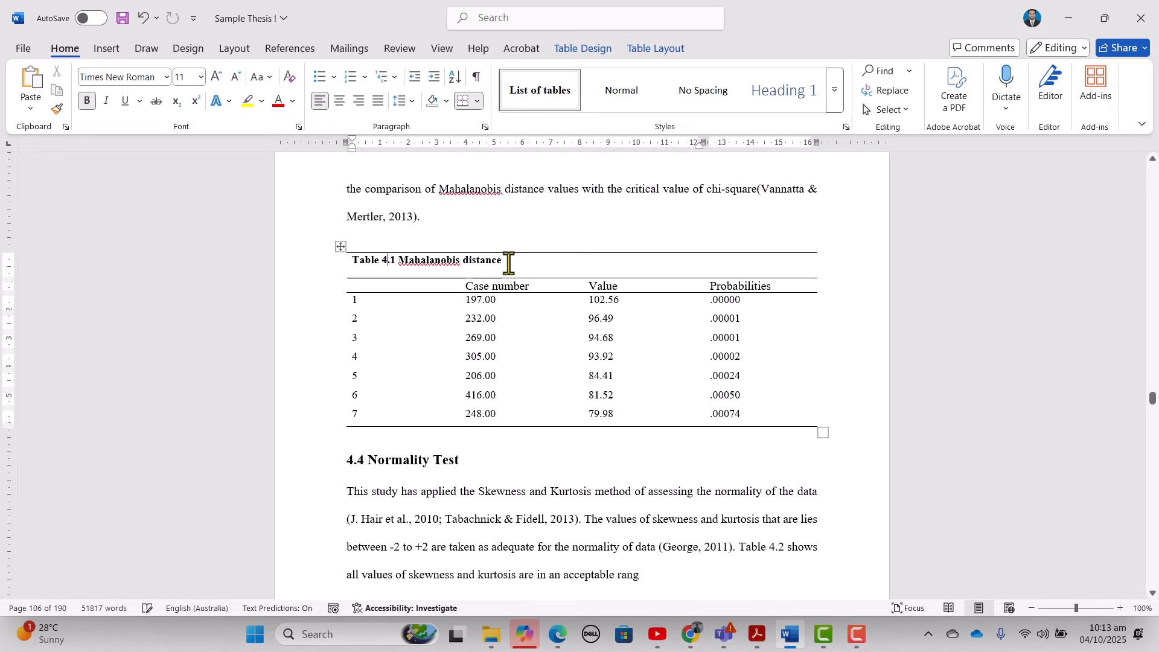
# - Apply the List of tables style to the Table 4.2 and Table 4.3 captions
pyautogui.scroll(-7, 499, 302)
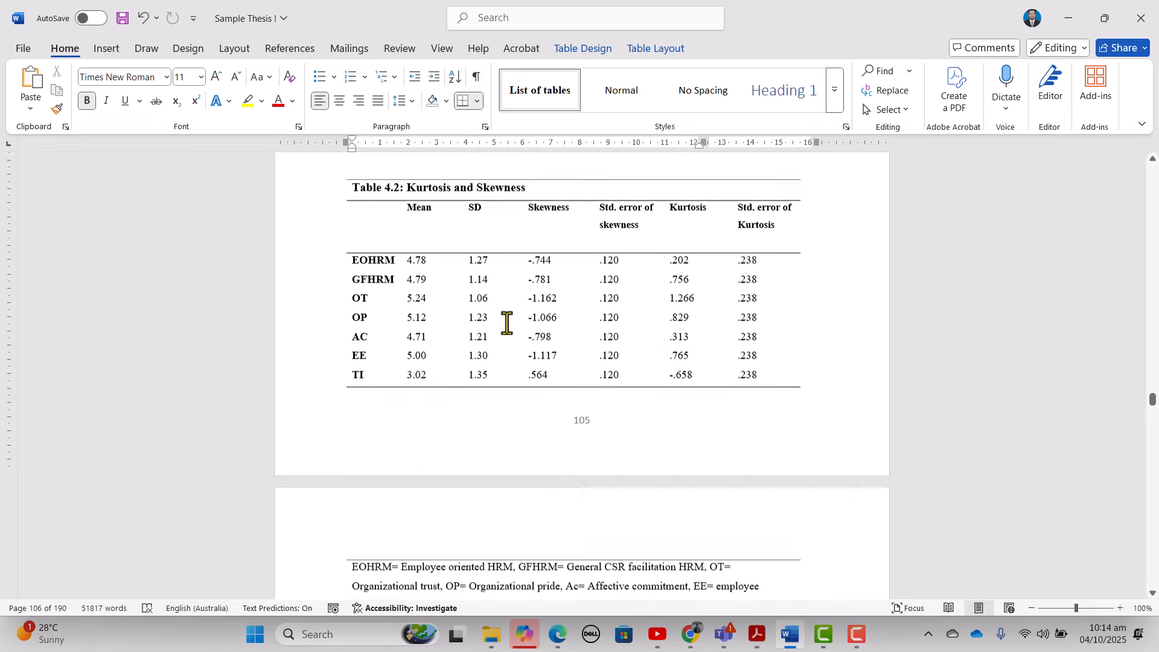
pyautogui.scroll(1, 498, 304)
pyautogui.moveTo(527, 218); pyautogui.dragTo(360, 226)
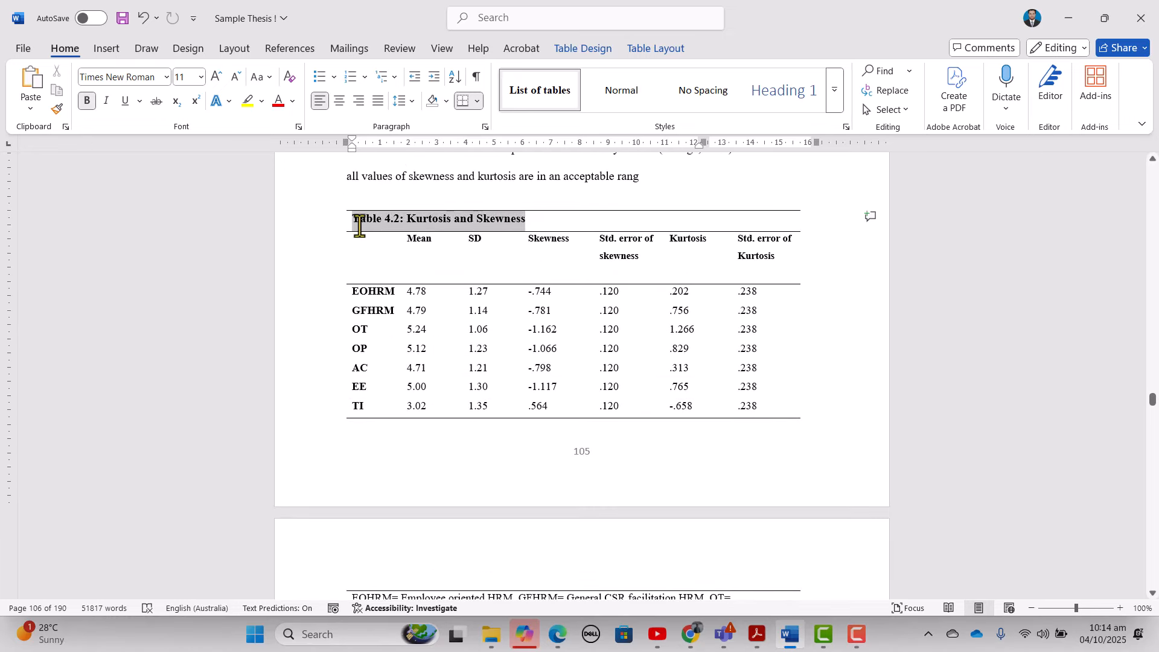
pyautogui.click(540, 90)
pyautogui.scroll(-8, 510, 406)
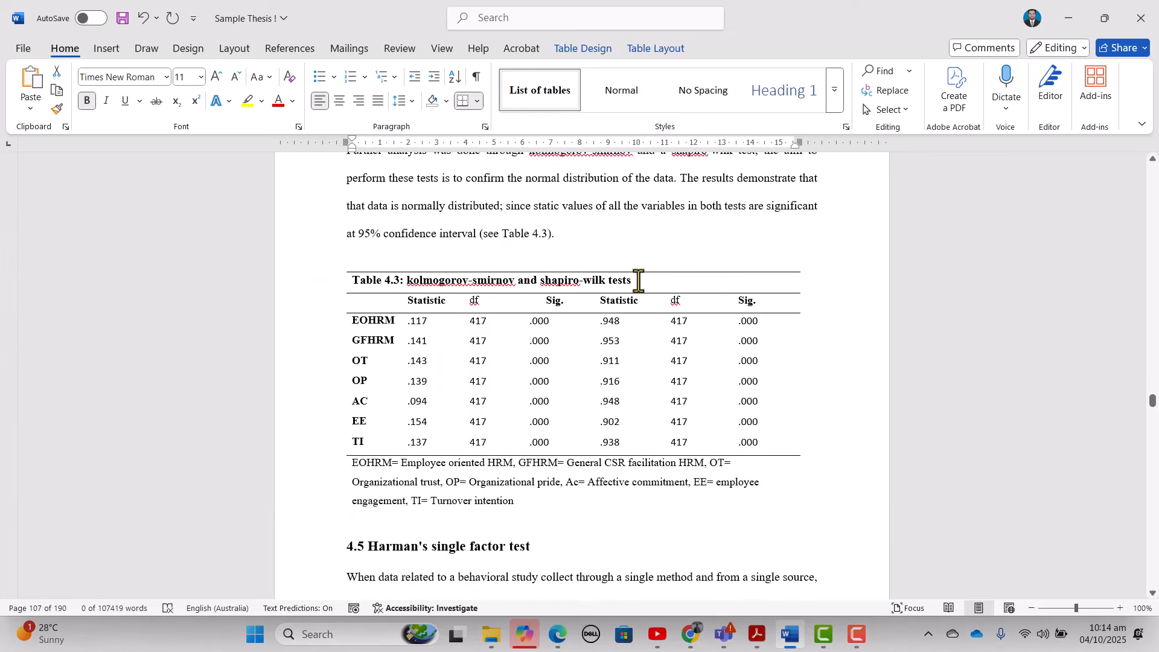
pyautogui.moveTo(635, 282); pyautogui.dragTo(357, 282)
pyautogui.click(534, 91)
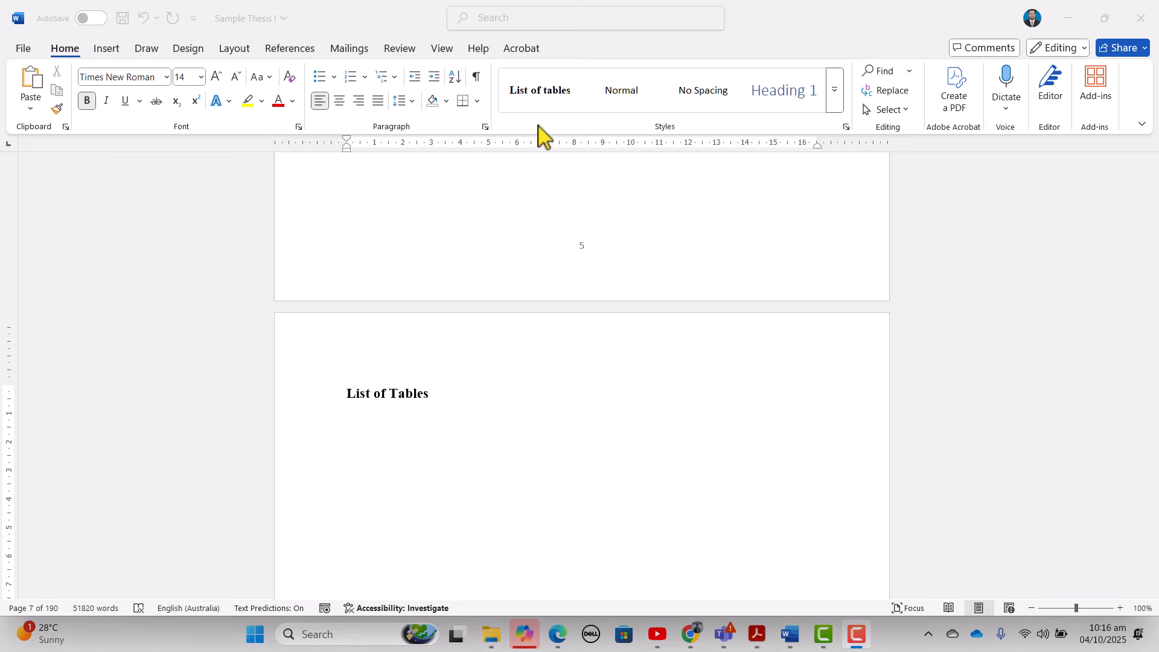
# - Place the cursor below page 7's List of Tables heading and show the References tab
pyautogui.click(367, 439)
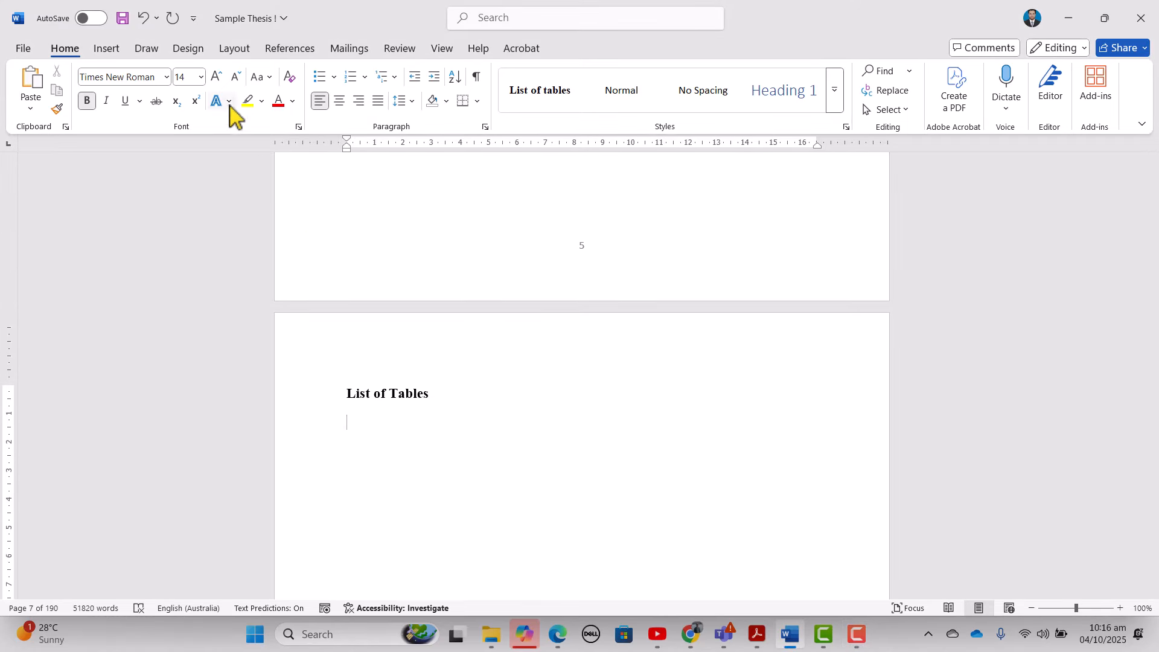
pyautogui.click(293, 51)
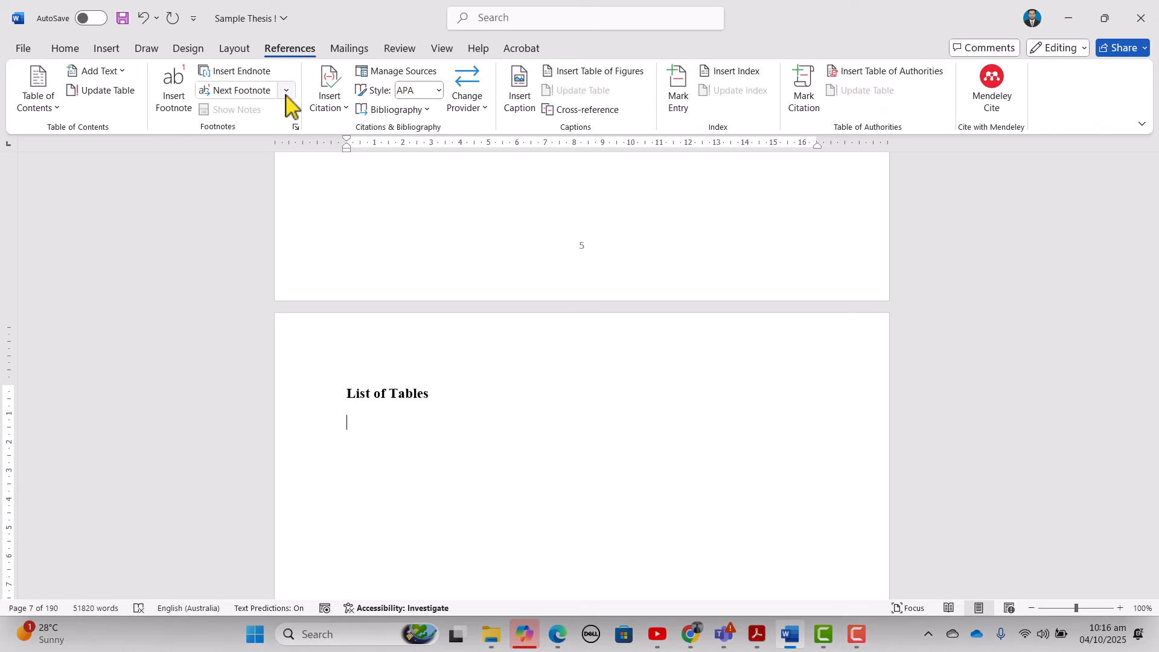
# - Set the Table of Figures options to build from the List of tables style
pyautogui.click(610, 72)
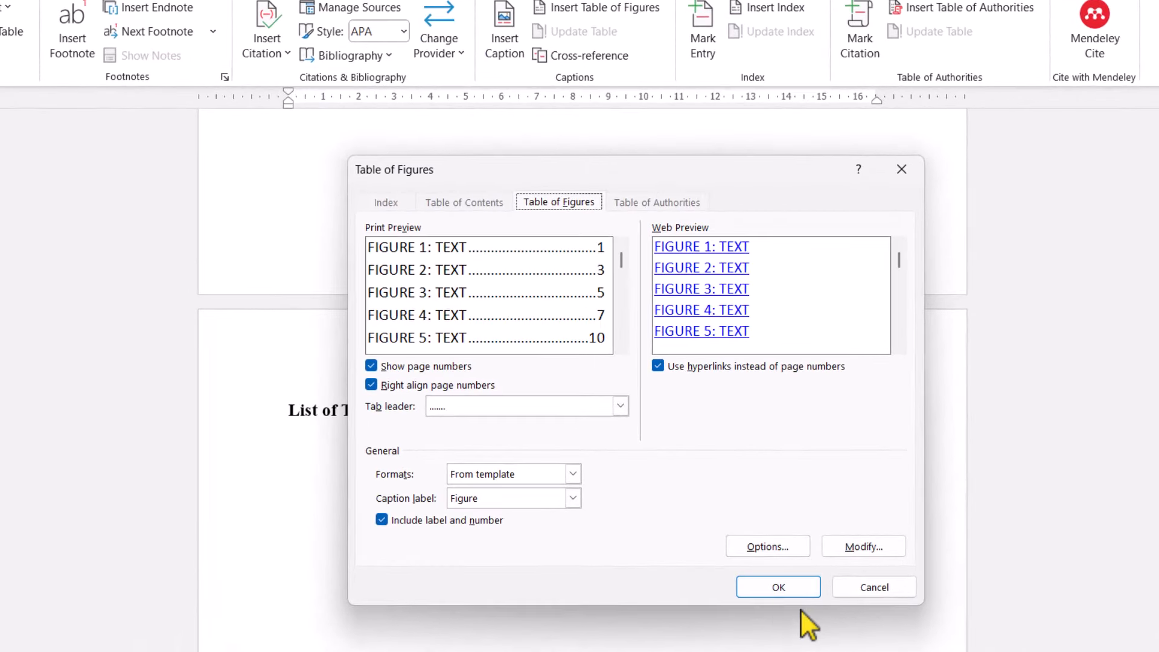
pyautogui.click(768, 547)
pyautogui.click(575, 270)
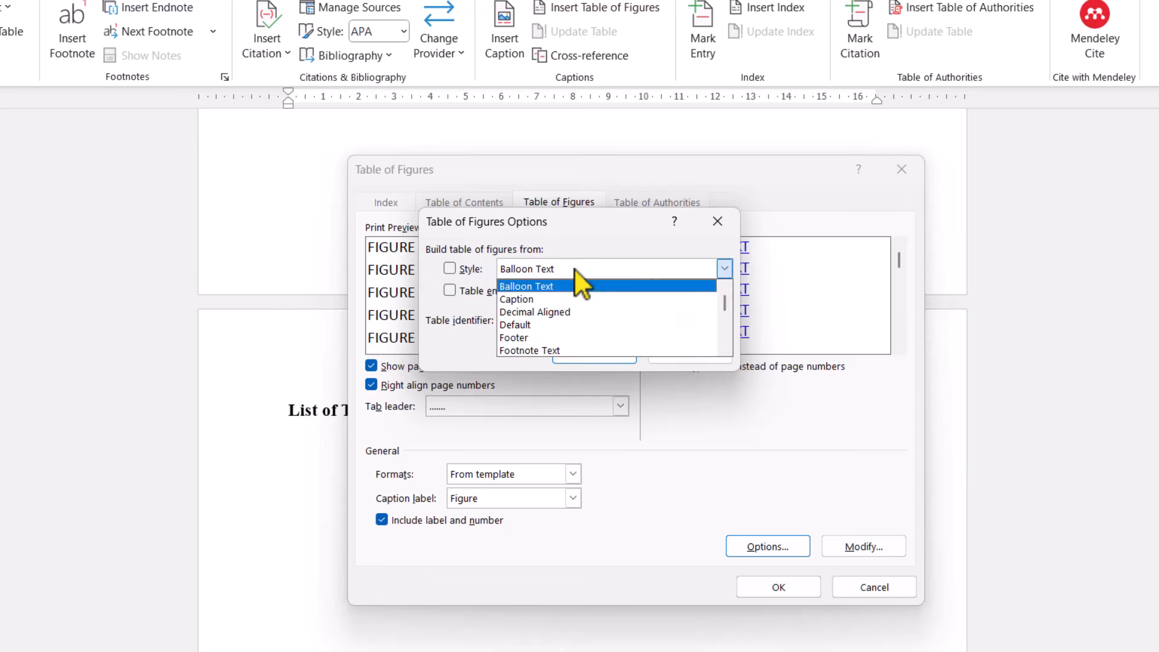
pyautogui.moveTo(726, 303); pyautogui.dragTo(723, 329)
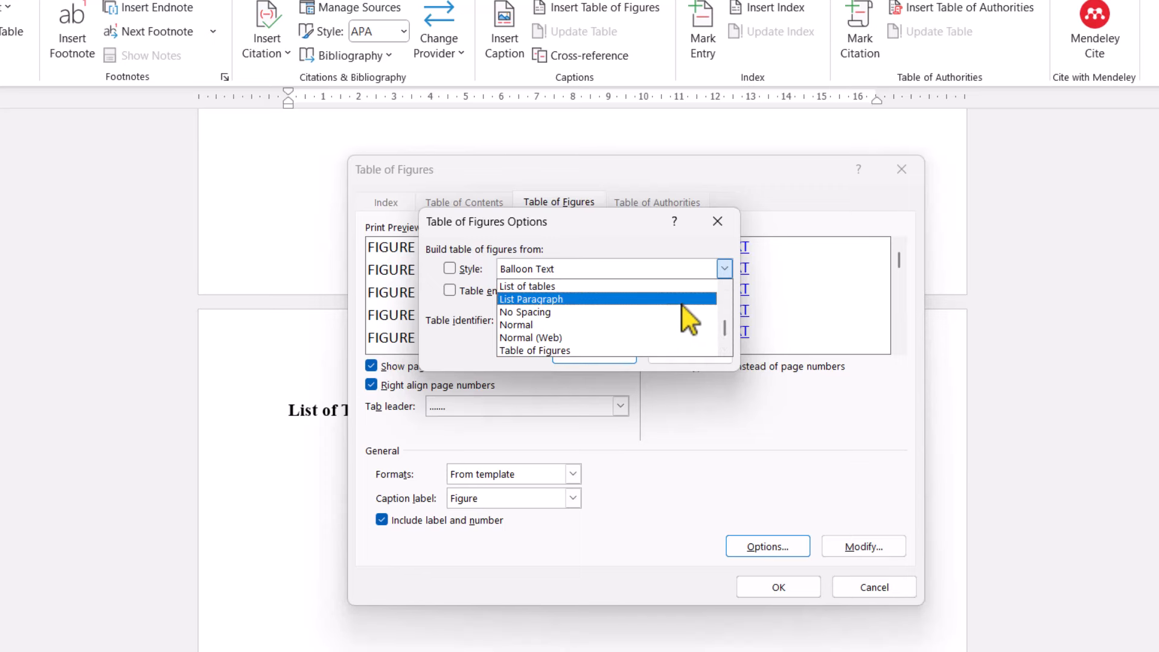
pyautogui.click(564, 287)
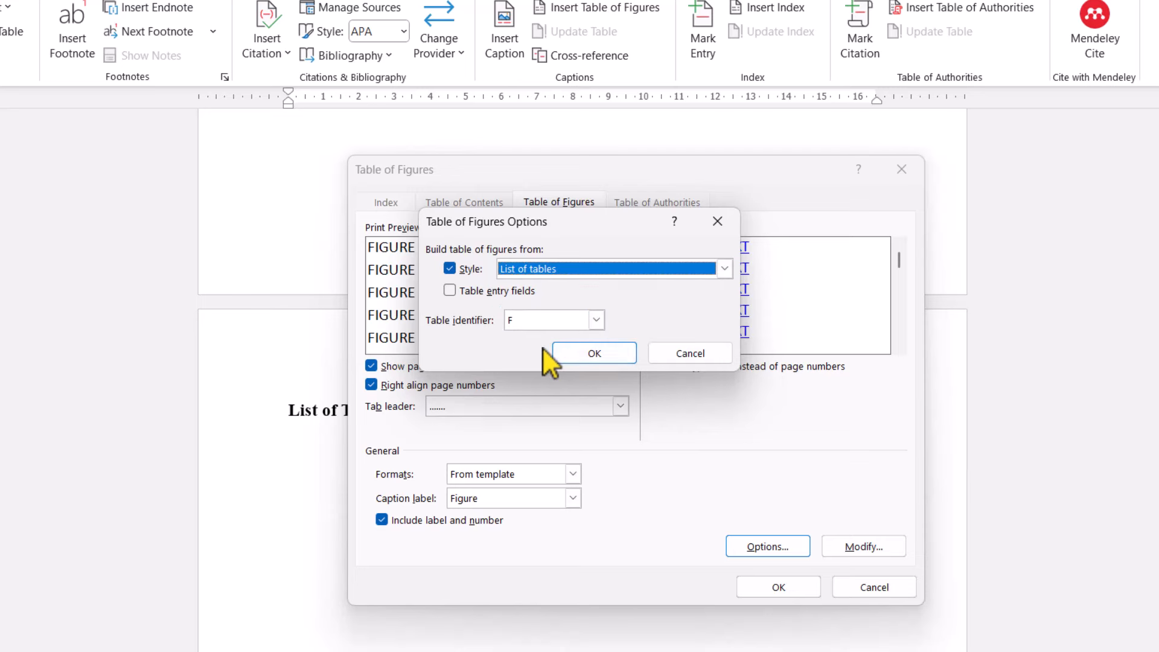
pyautogui.click(581, 355)
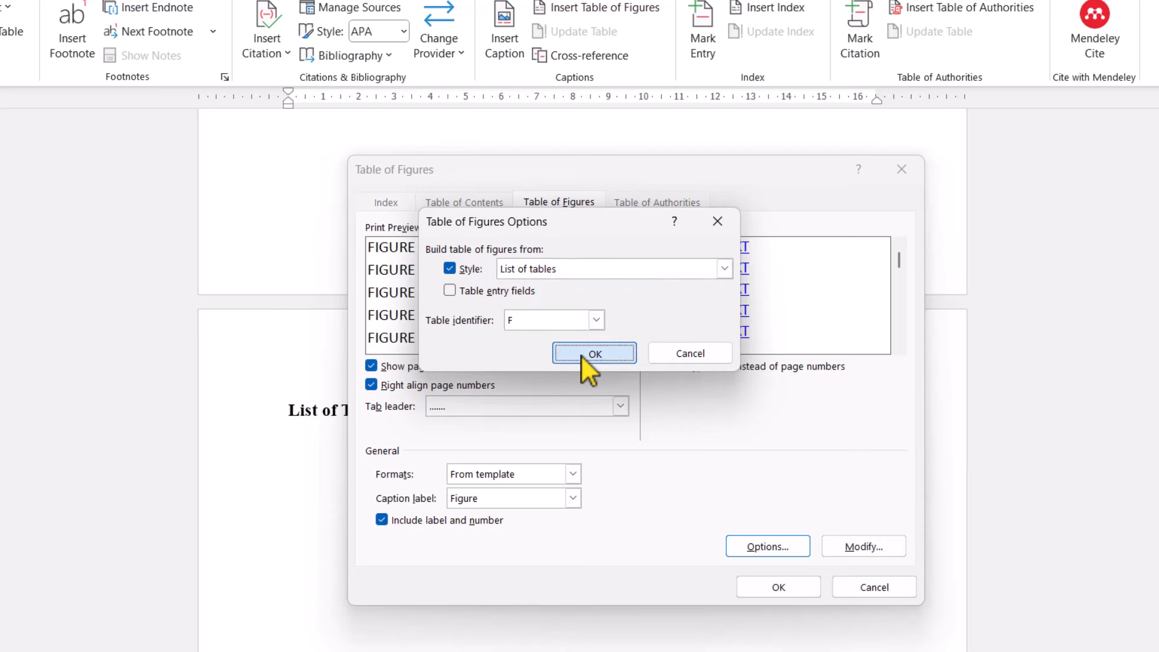
pyautogui.click(870, 553)
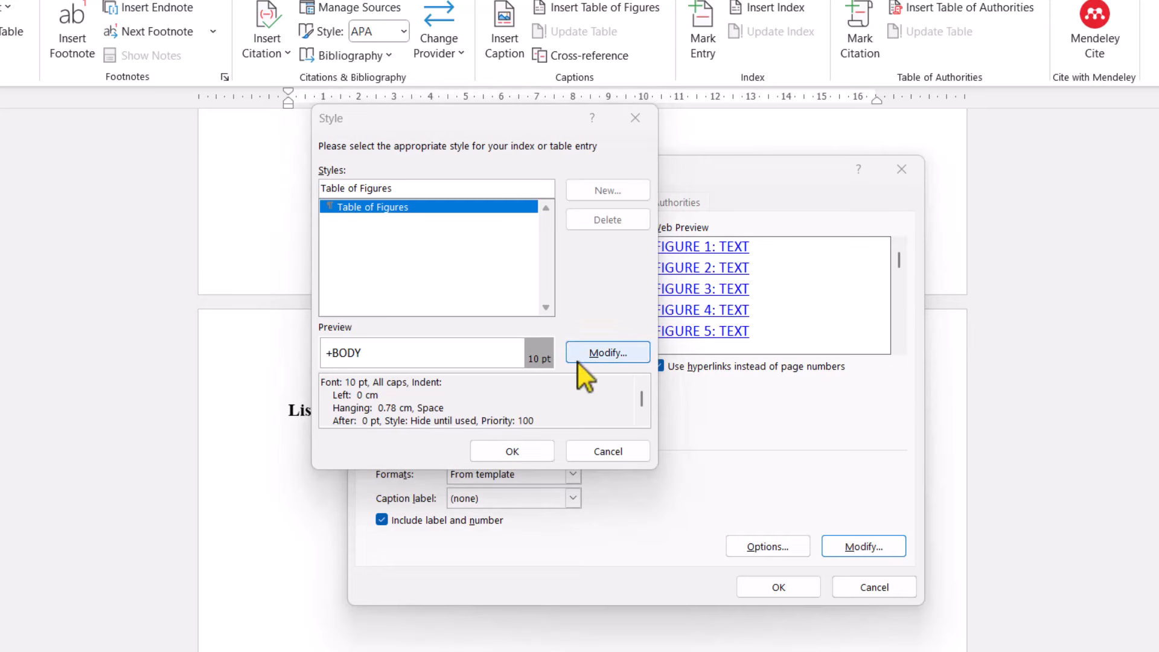
# - Change the Table of Figures entry style to Times New Roman 11 pt
pyautogui.click(539, 362)
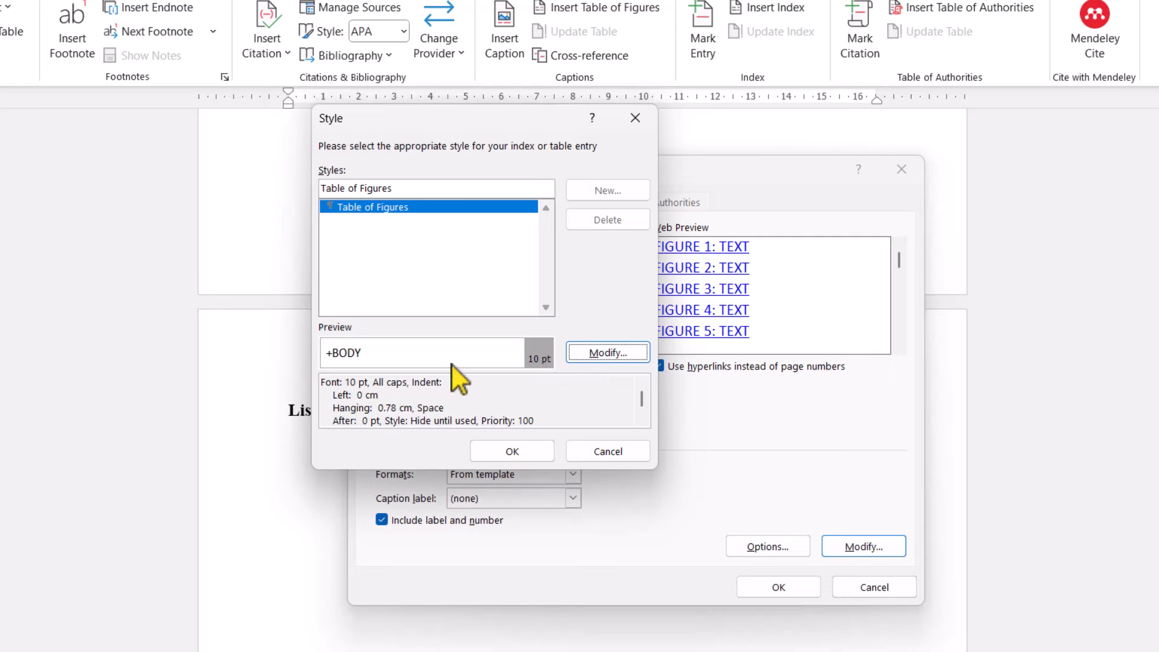
pyautogui.click(624, 350)
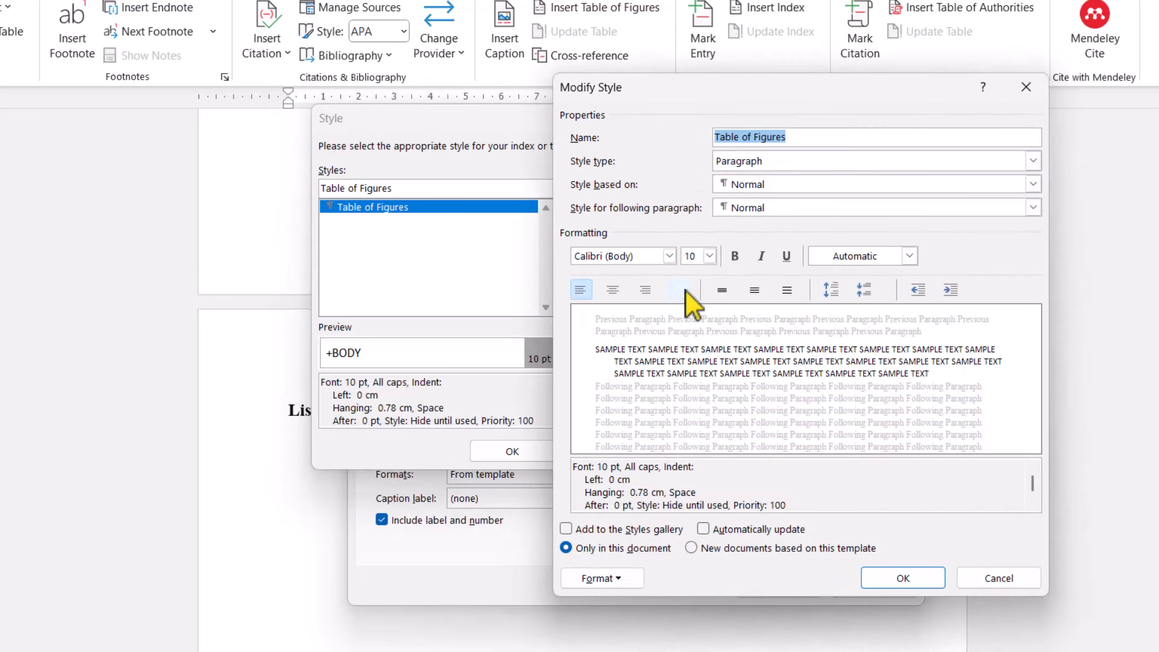
pyautogui.click(669, 254)
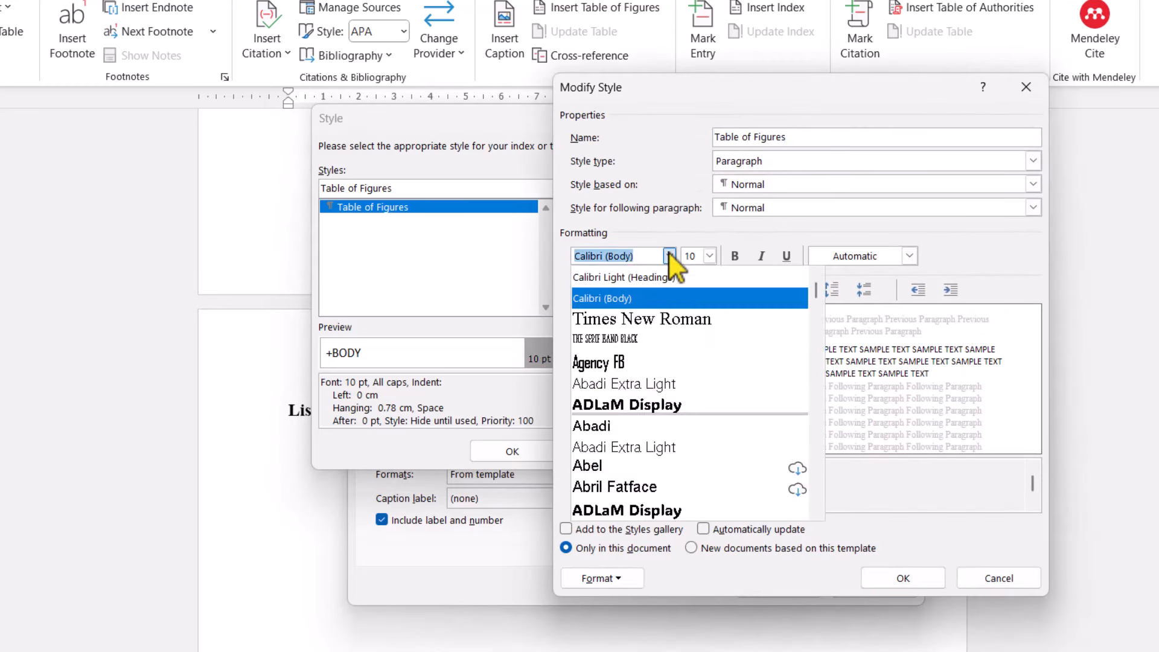
pyautogui.click(625, 320)
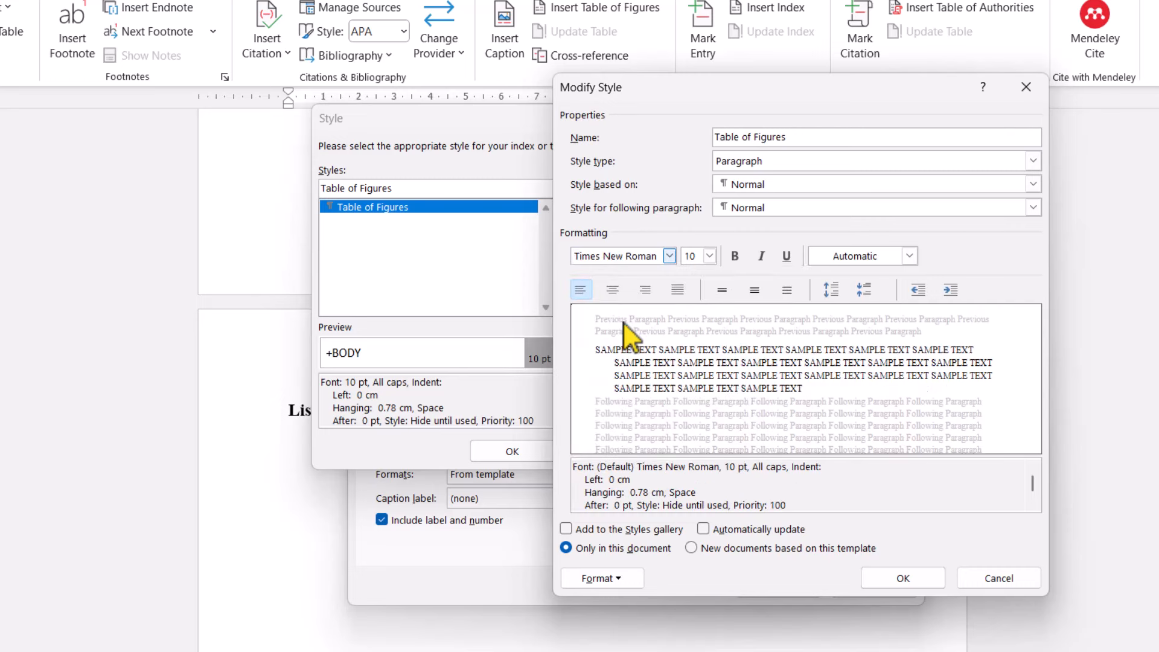
pyautogui.click(710, 256)
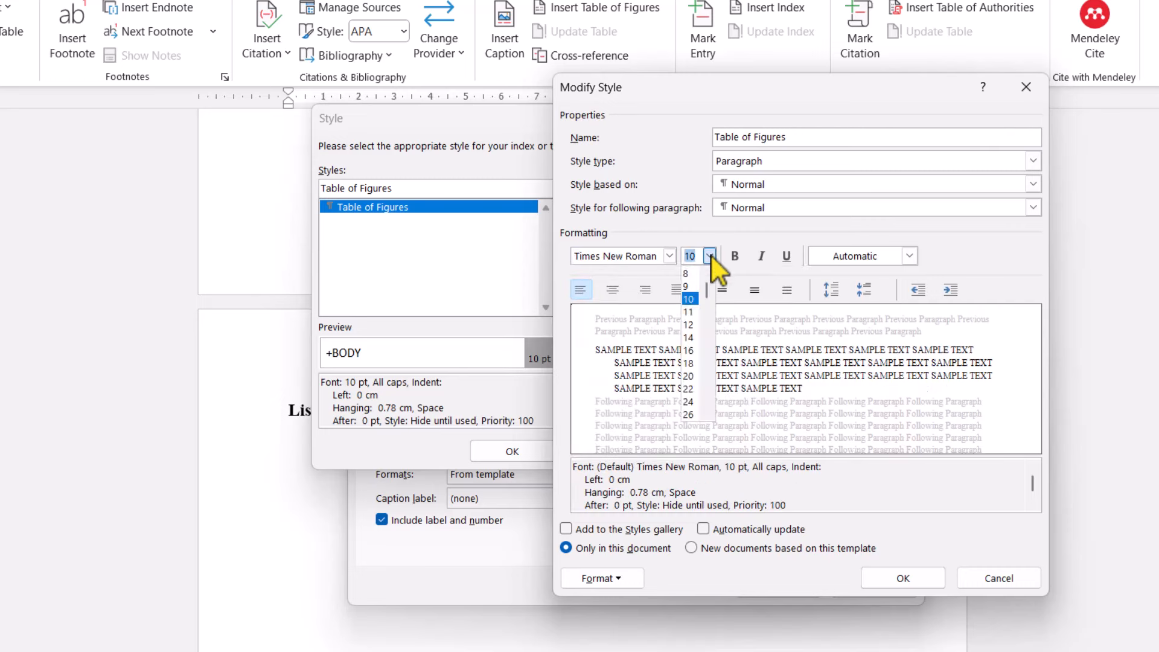
pyautogui.click(690, 315)
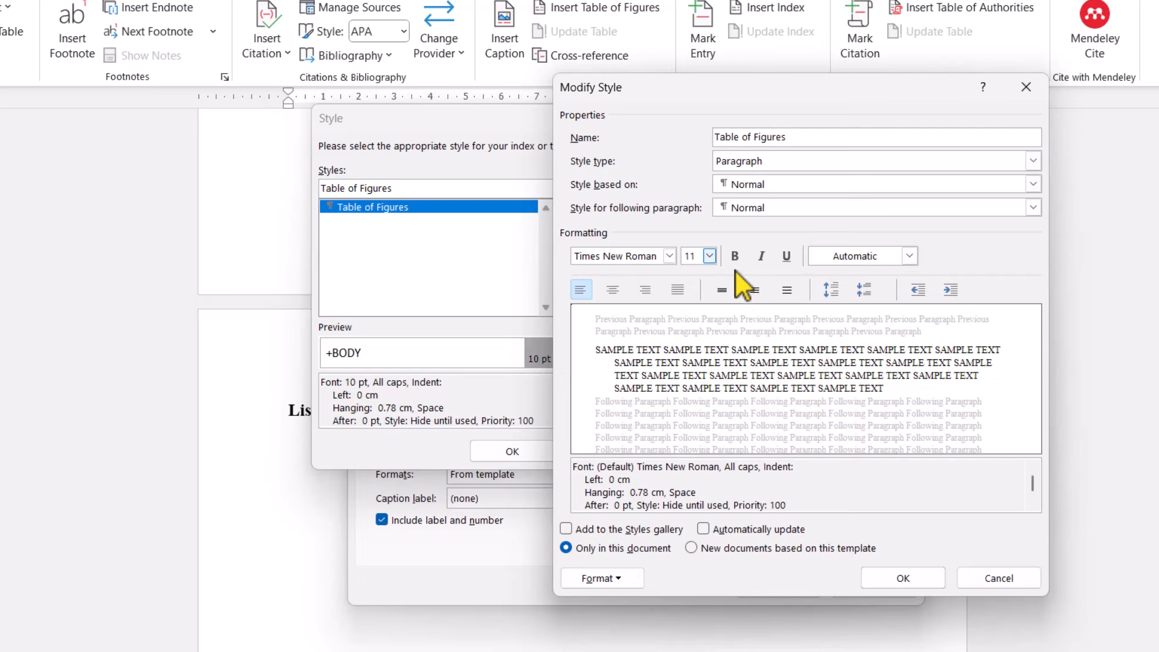
pyautogui.click(885, 577)
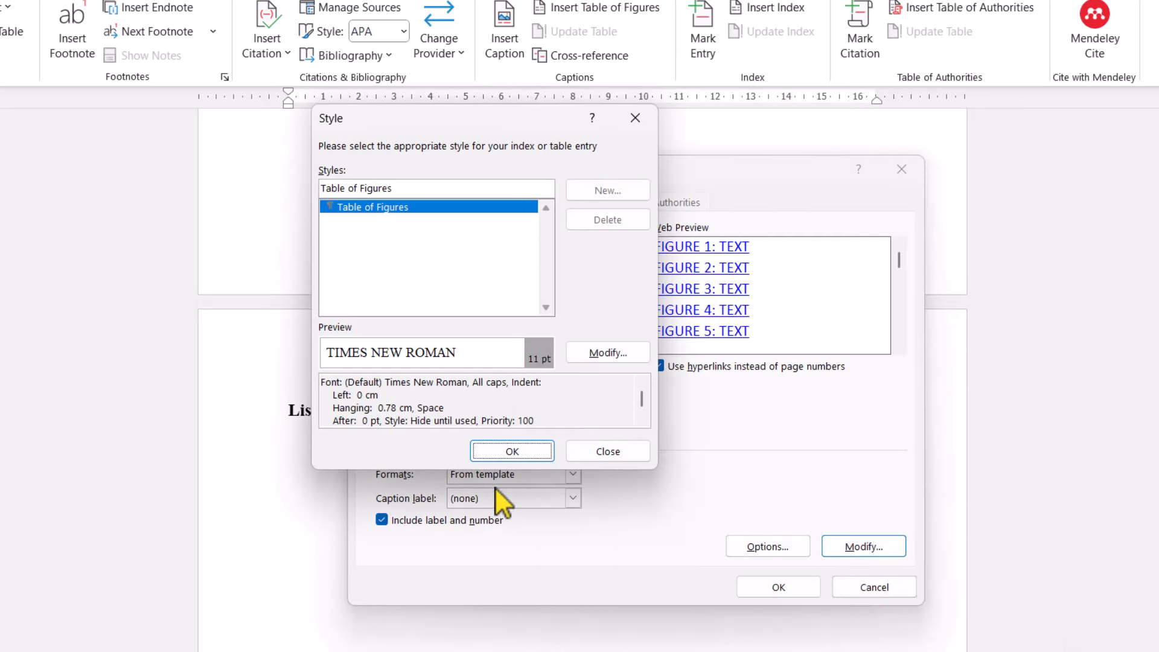
pyautogui.click(497, 451)
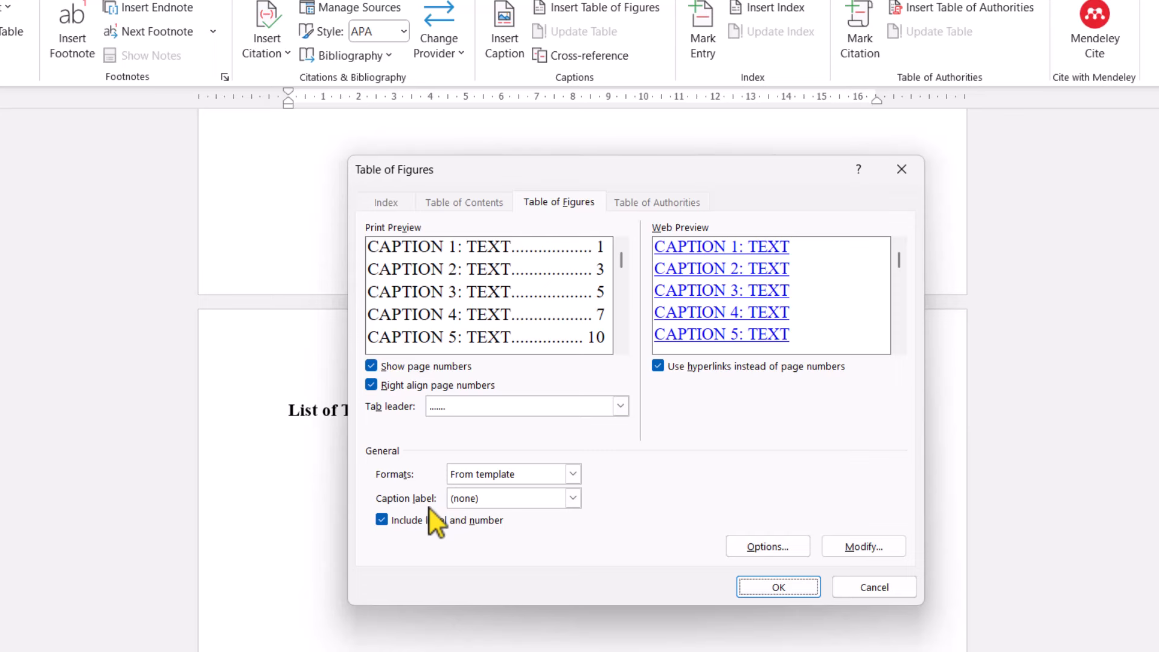
# - Keep the dotted tab leader and insert the List of Tables on page 7
pyautogui.click(458, 411)
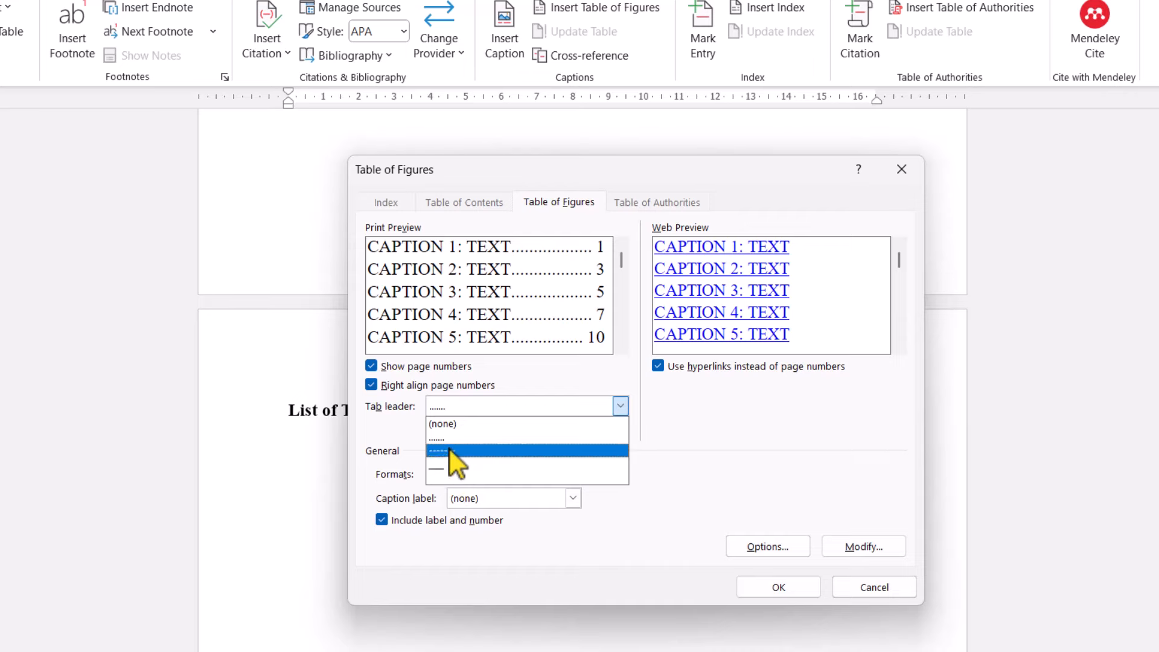
pyautogui.click(631, 438)
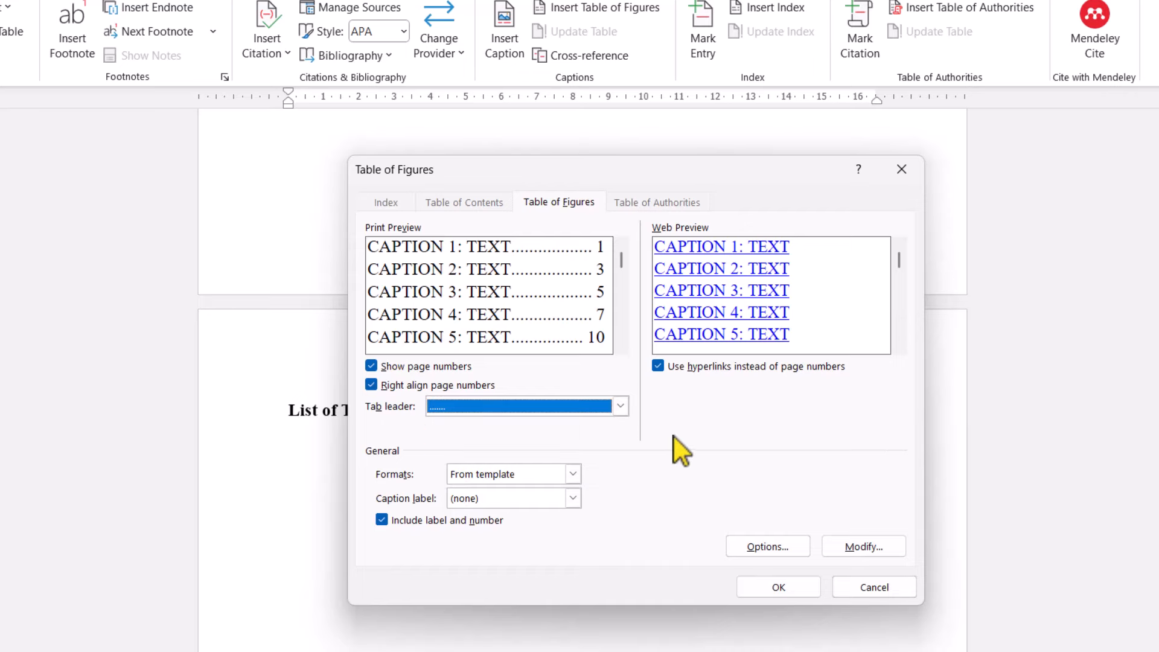
pyautogui.click(770, 587)
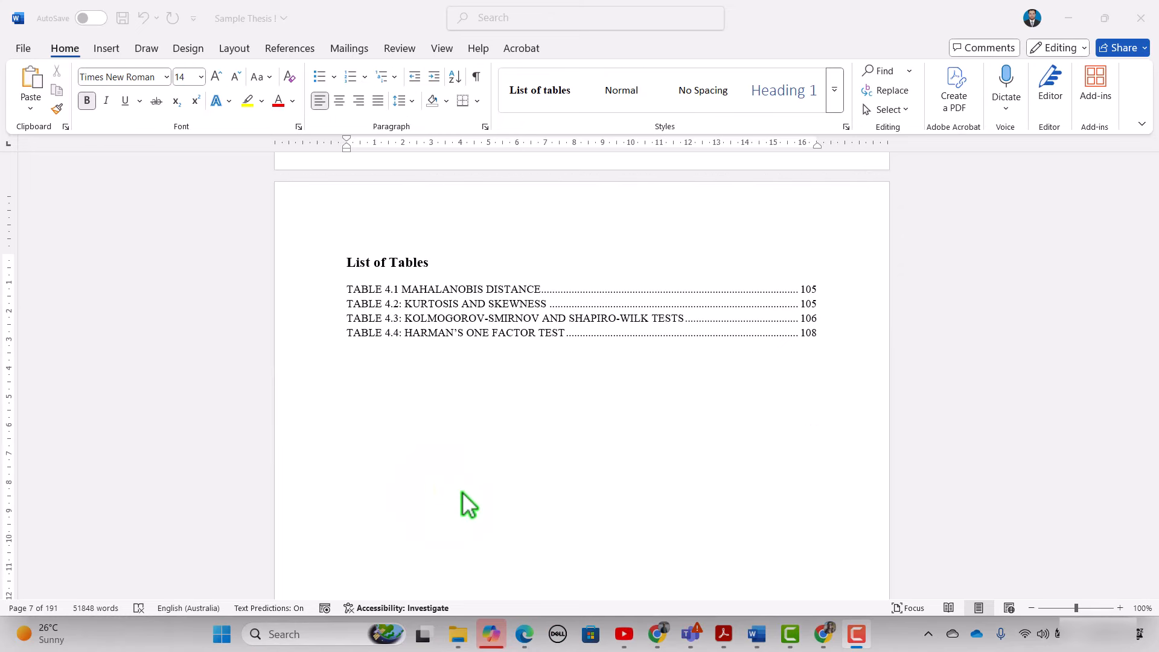
# - Scroll to page 8 and place the cursor below the List of Figures heading
pyautogui.scroll(-10, 461, 491)
pyautogui.scroll(-5, 423, 483)
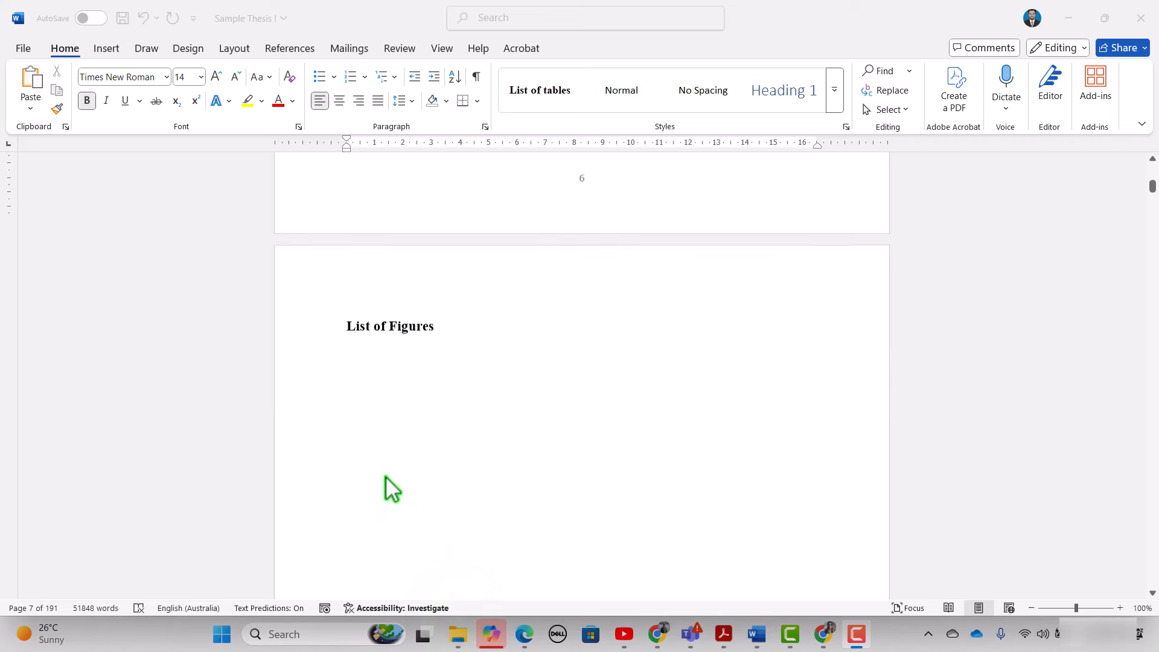
pyautogui.click(365, 357)
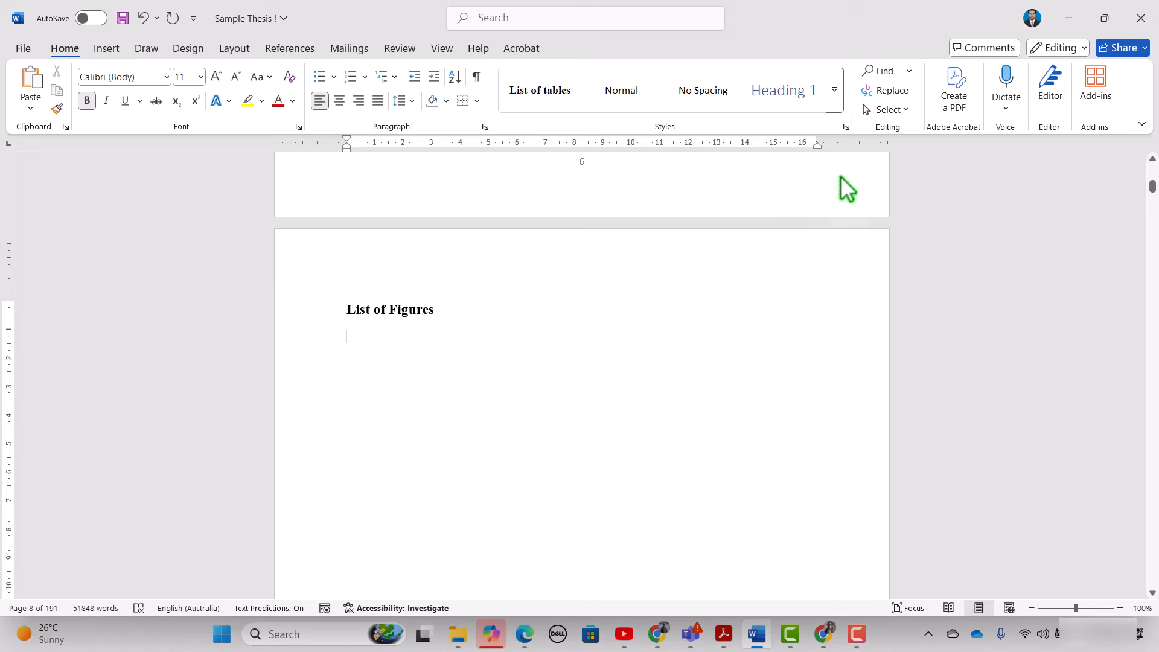
# - Create a 'figures list' paragraph style in Times New Roman, 11 pt
pyautogui.click(835, 97)
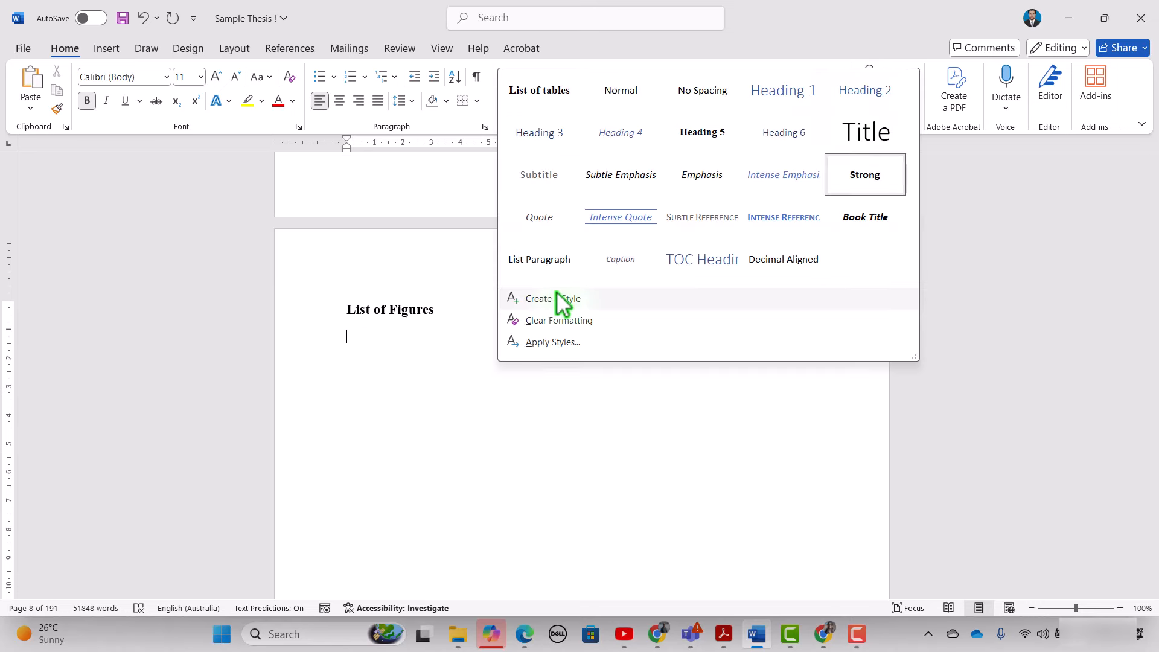
pyautogui.click(559, 299)
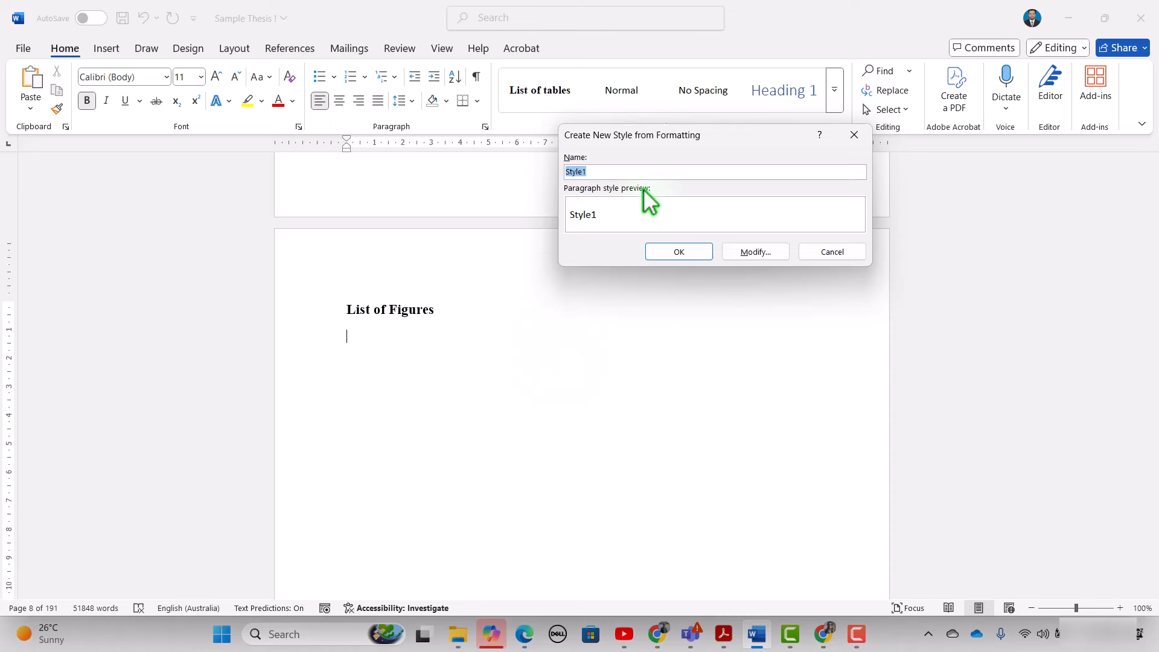
pyautogui.press('BackSpace')
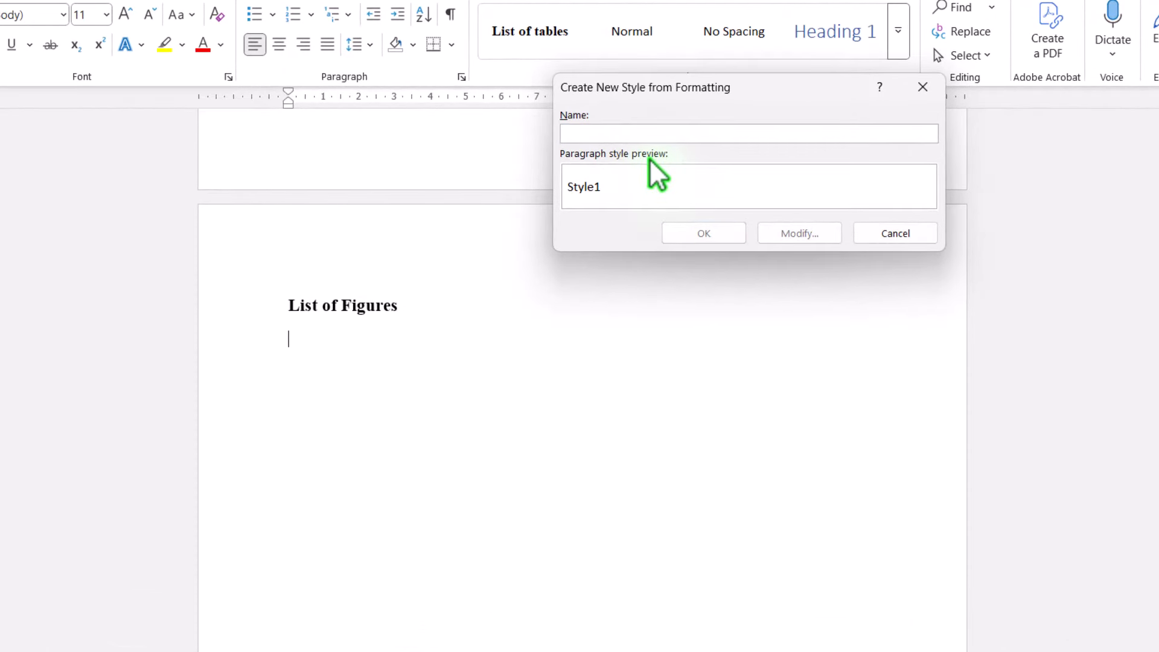
pyautogui.write('figures list')
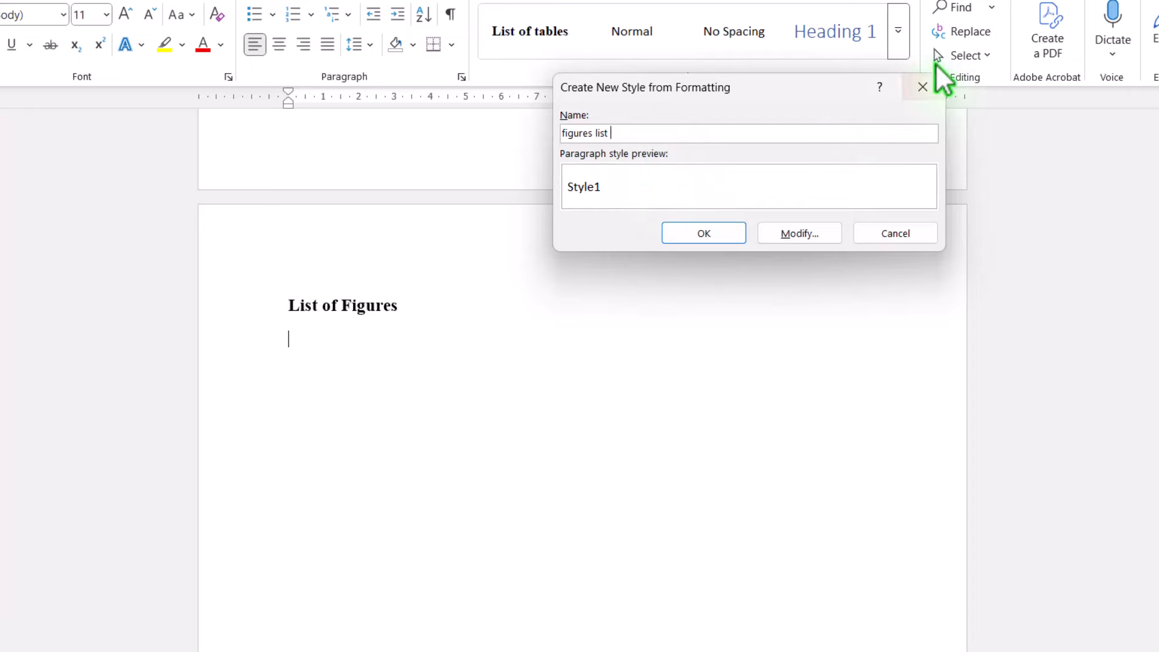
pyautogui.click(793, 232)
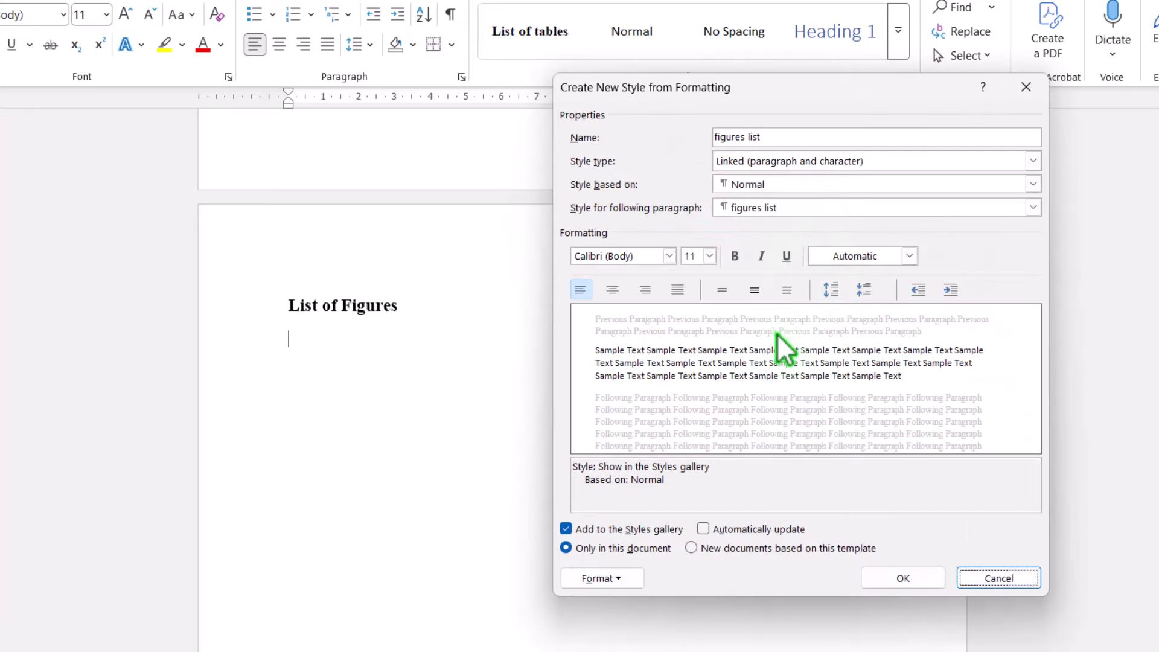
pyautogui.click(669, 255)
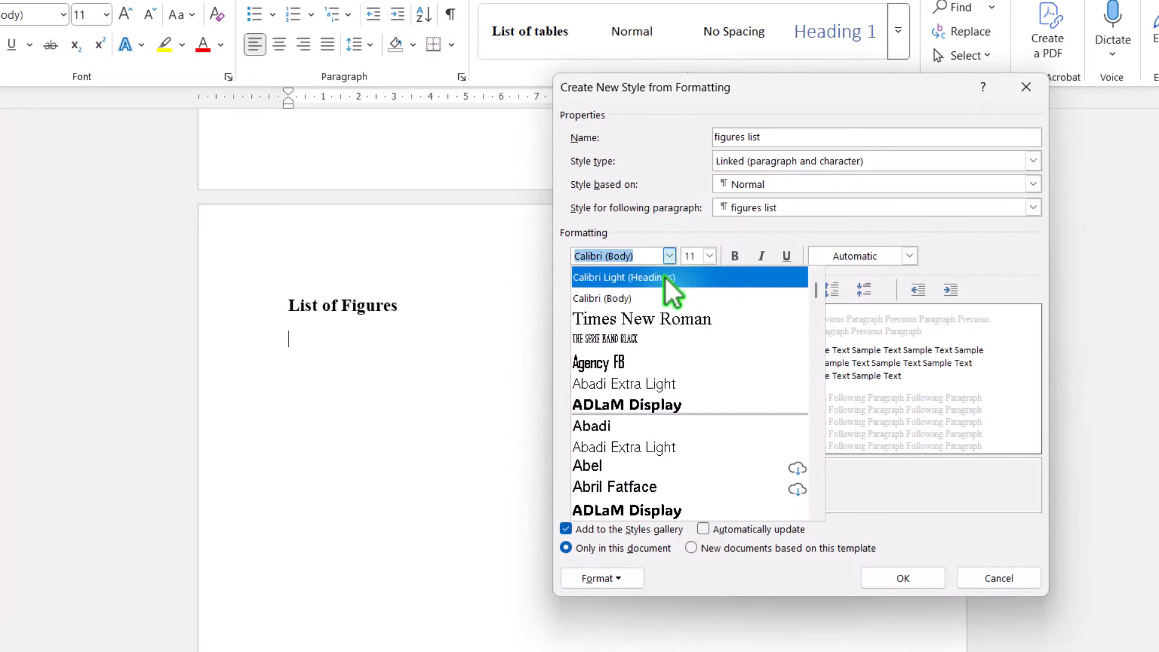
pyautogui.click(664, 318)
pyautogui.click(711, 256)
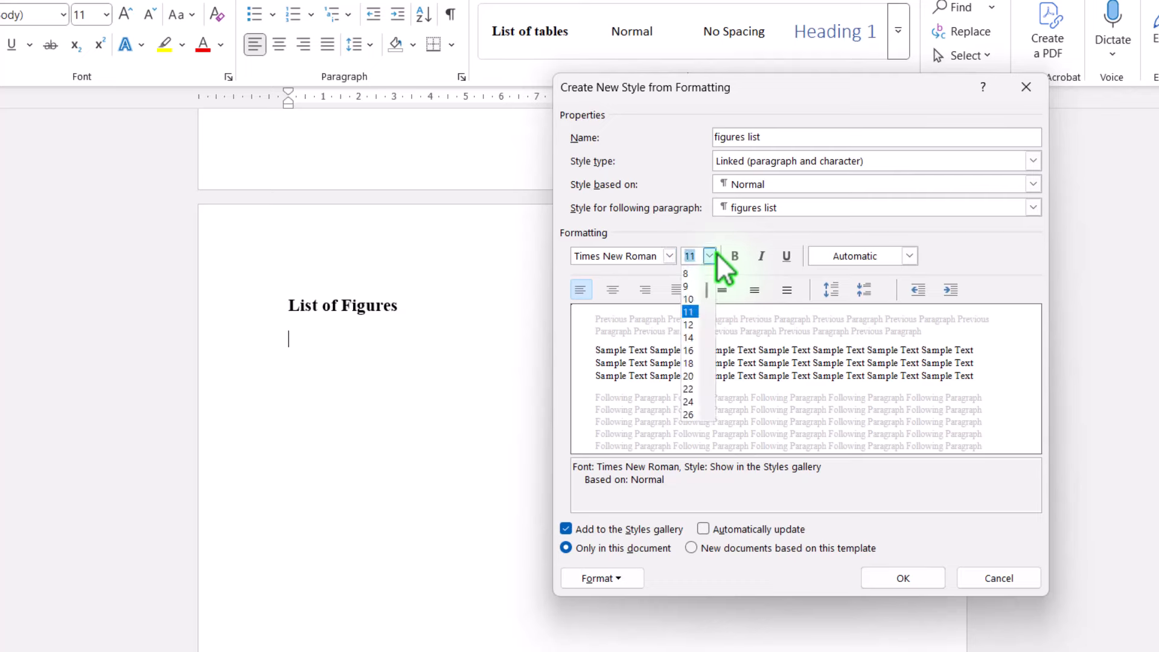
pyautogui.click(699, 323)
pyautogui.click(883, 571)
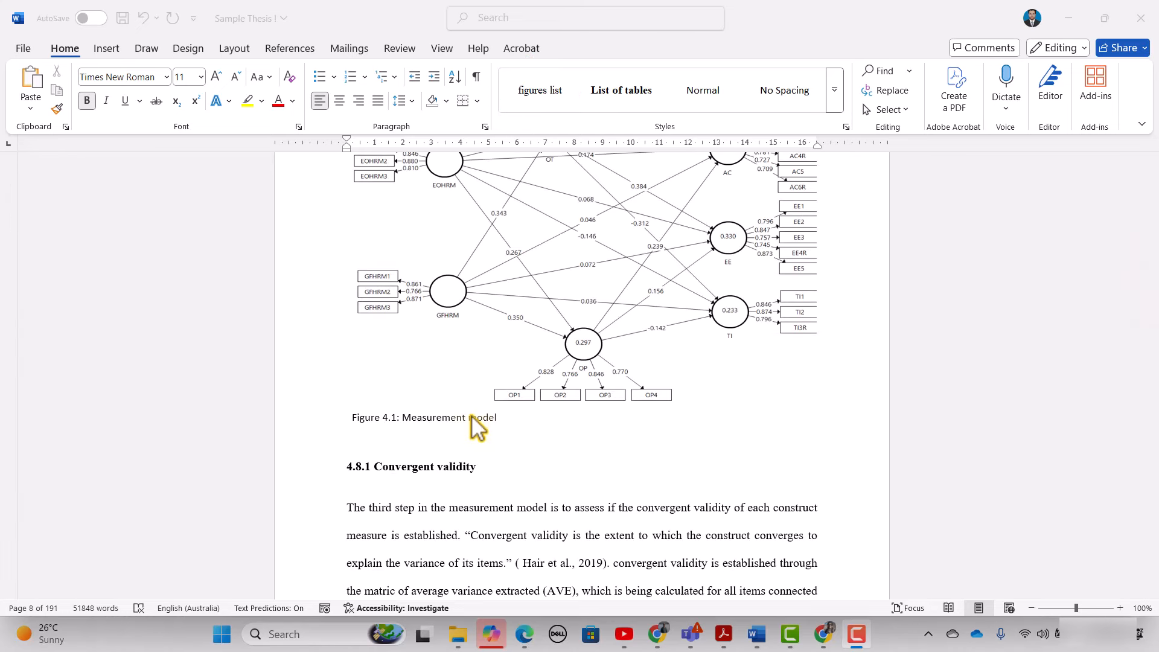
# - Select the Figure 4.1, 4.2 and 4.3 captions in turn and apply the 'figures list' style to each
pyautogui.click(370, 422)
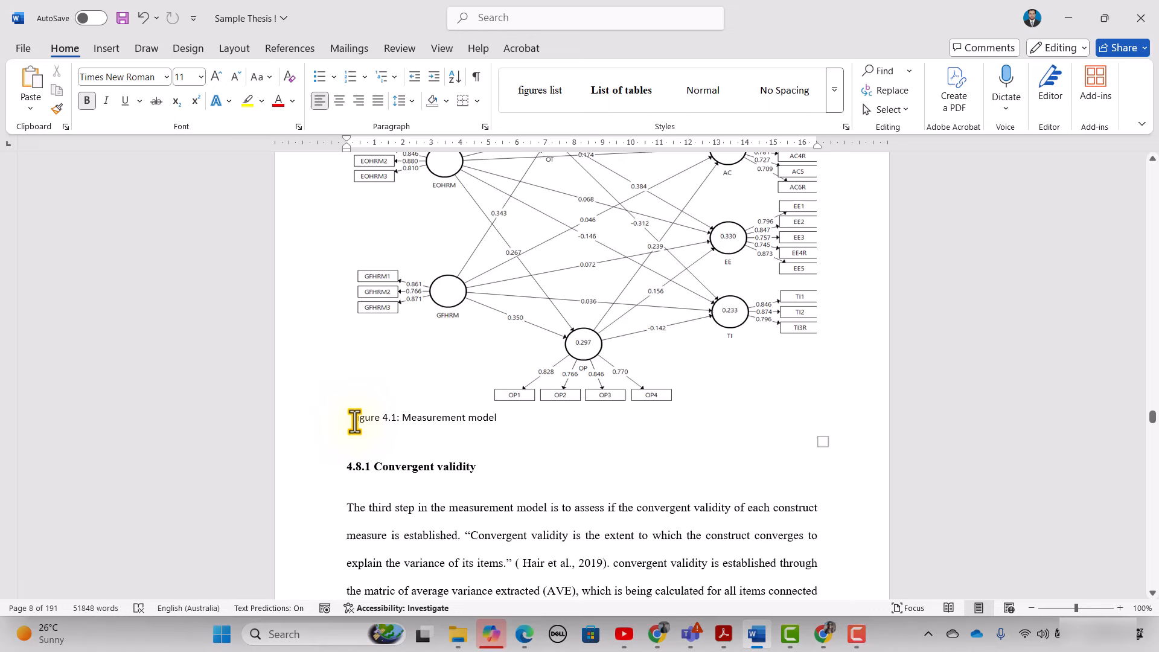
pyautogui.moveTo(355, 422); pyautogui.dragTo(498, 420)
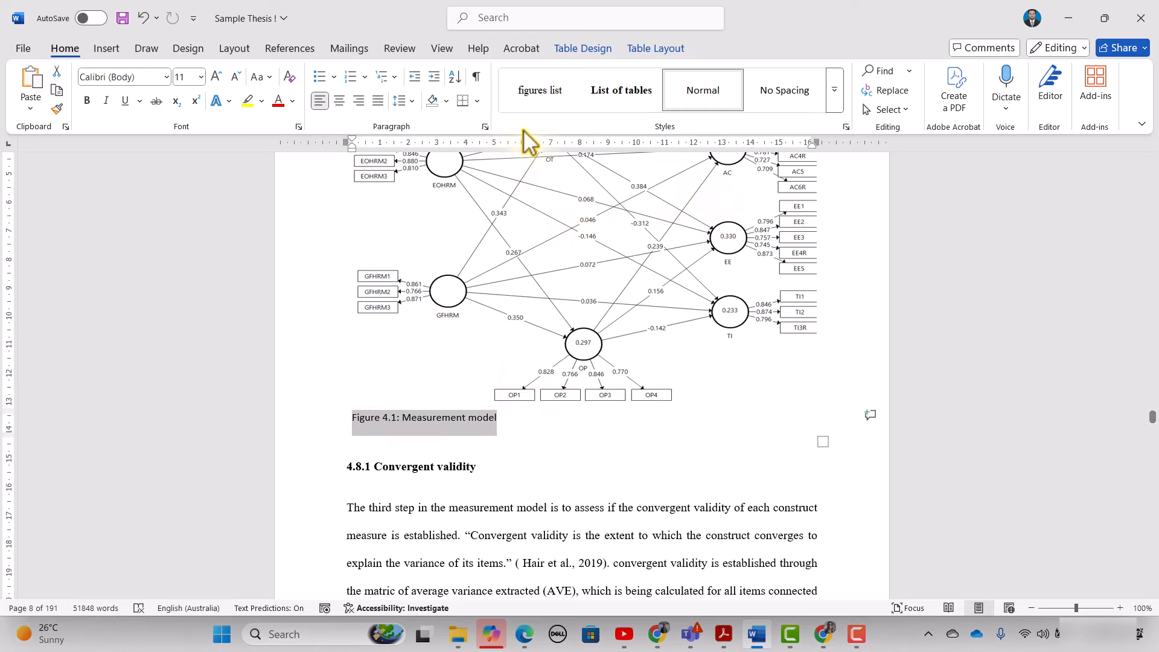
pyautogui.click(546, 91)
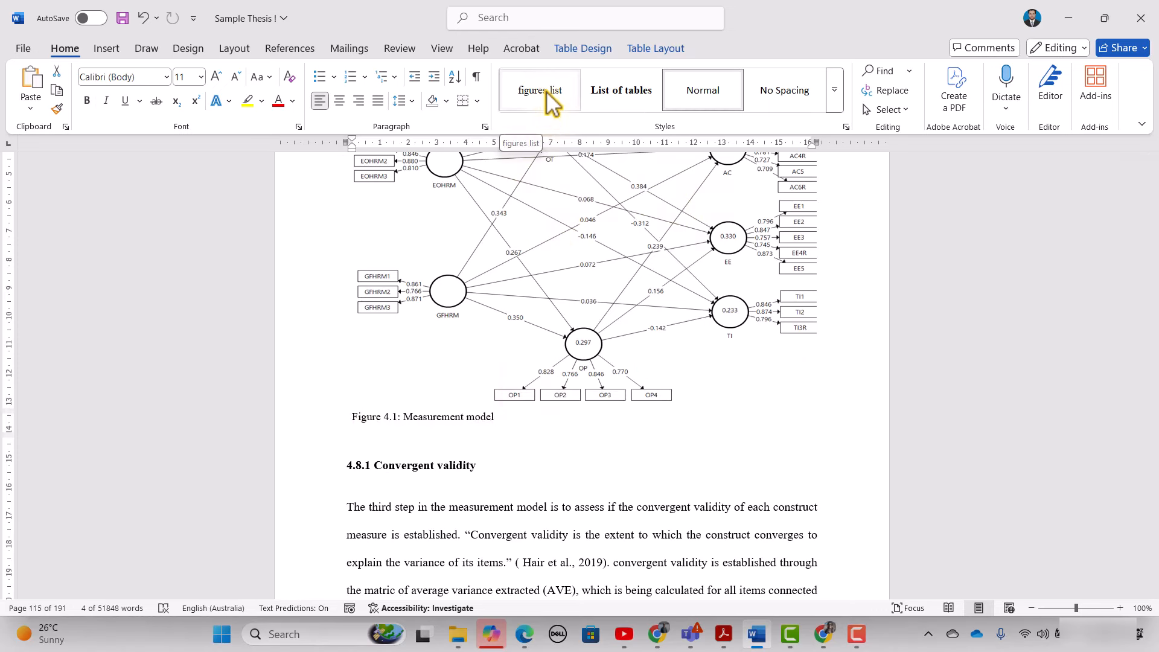
pyautogui.click(546, 90)
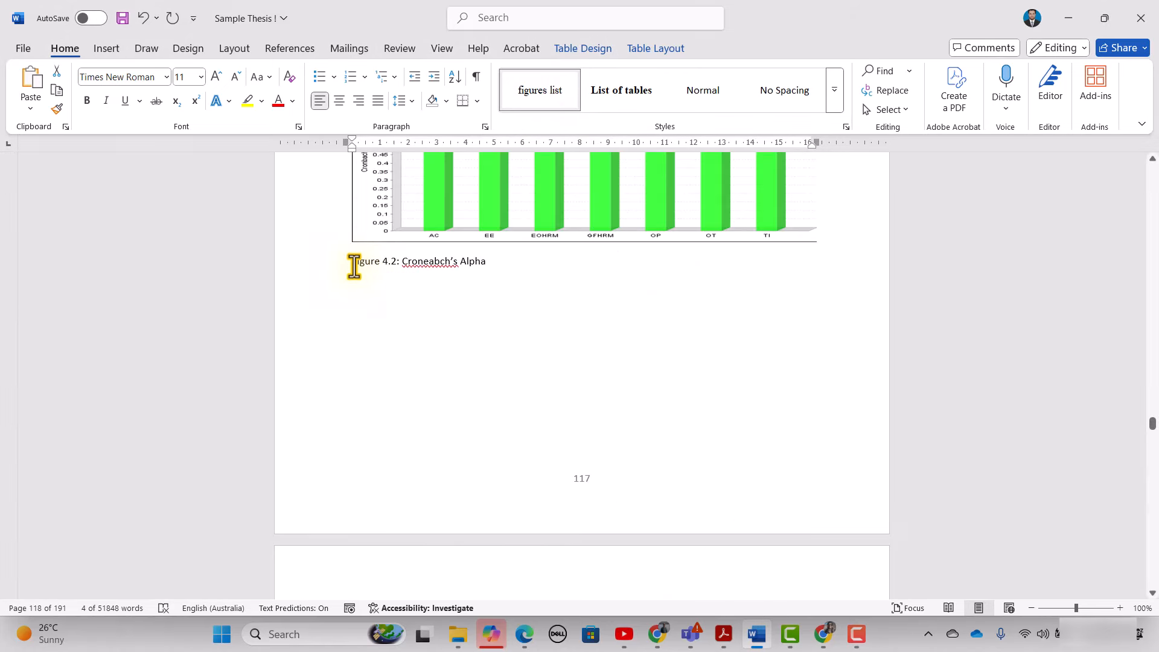
pyautogui.moveTo(354, 266); pyautogui.dragTo(487, 260)
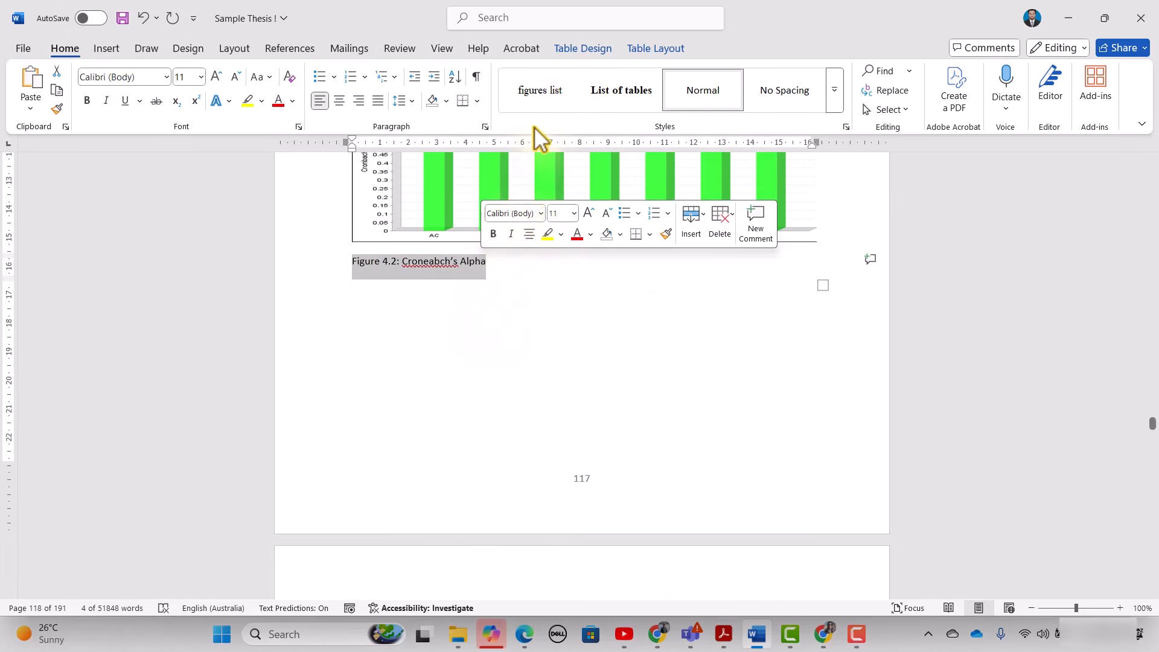
pyautogui.click(533, 102)
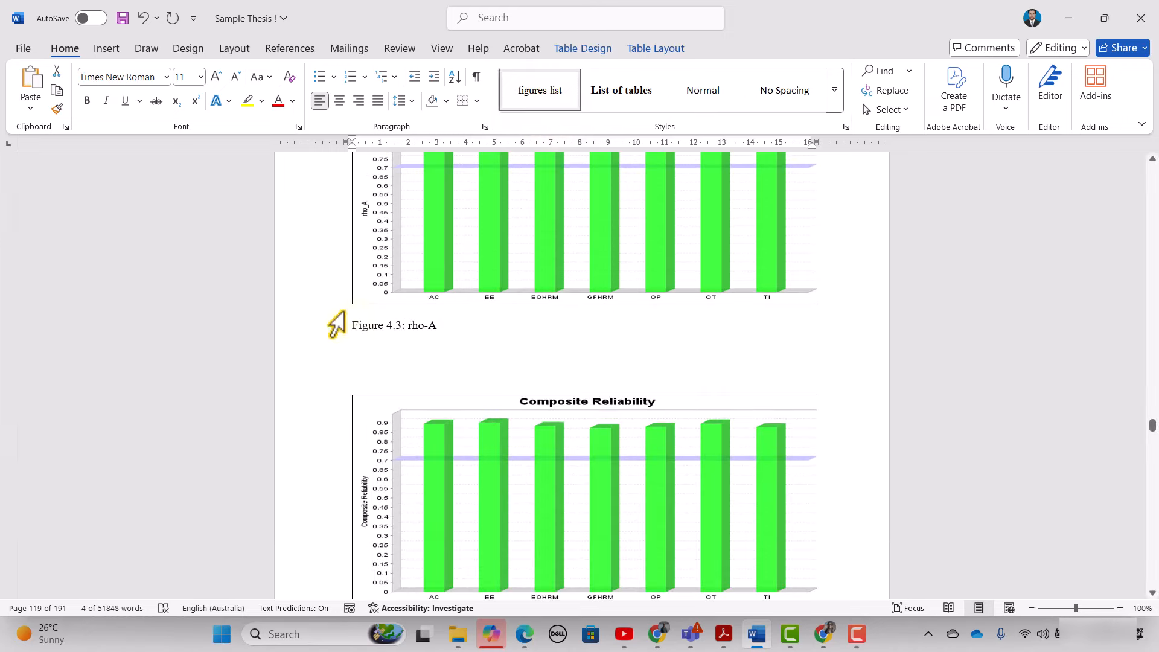
pyautogui.moveTo(352, 327); pyautogui.dragTo(444, 329)
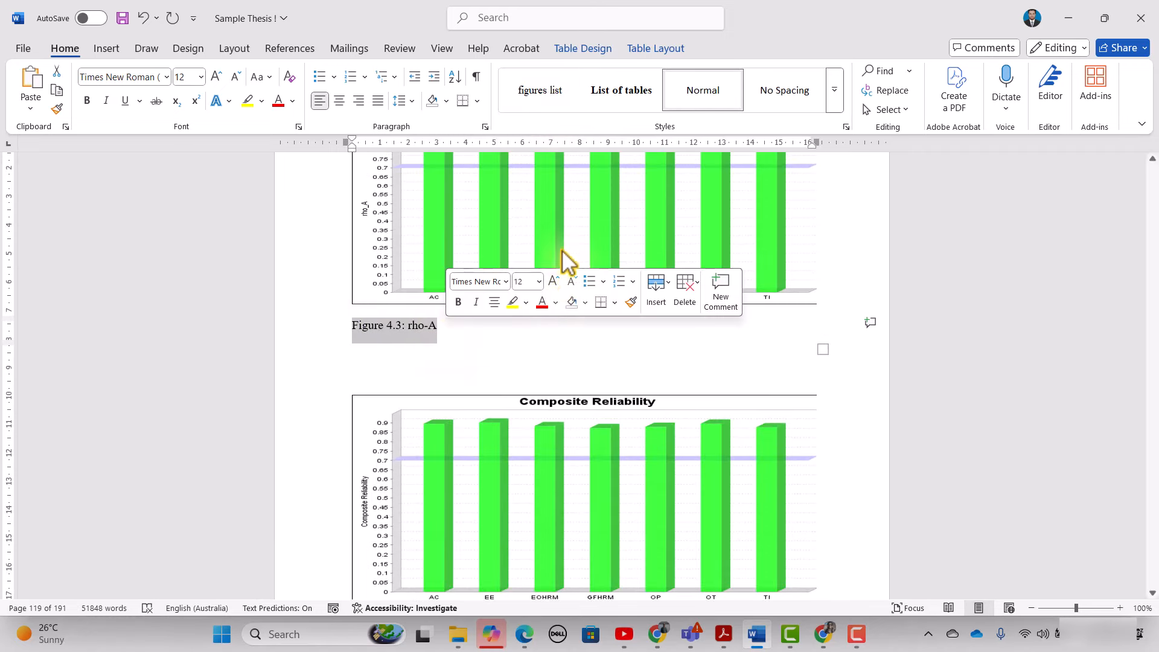
pyautogui.click(543, 103)
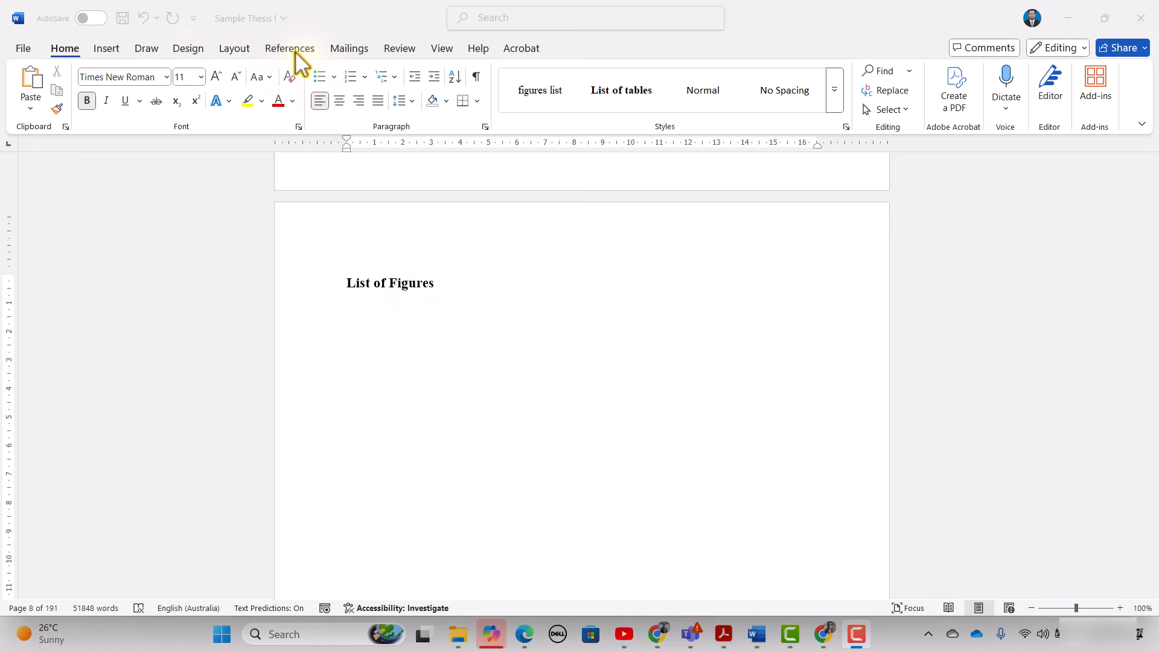
# - Start a table of figures from the References tab with the caption label set to (none)
pyautogui.click(295, 51)
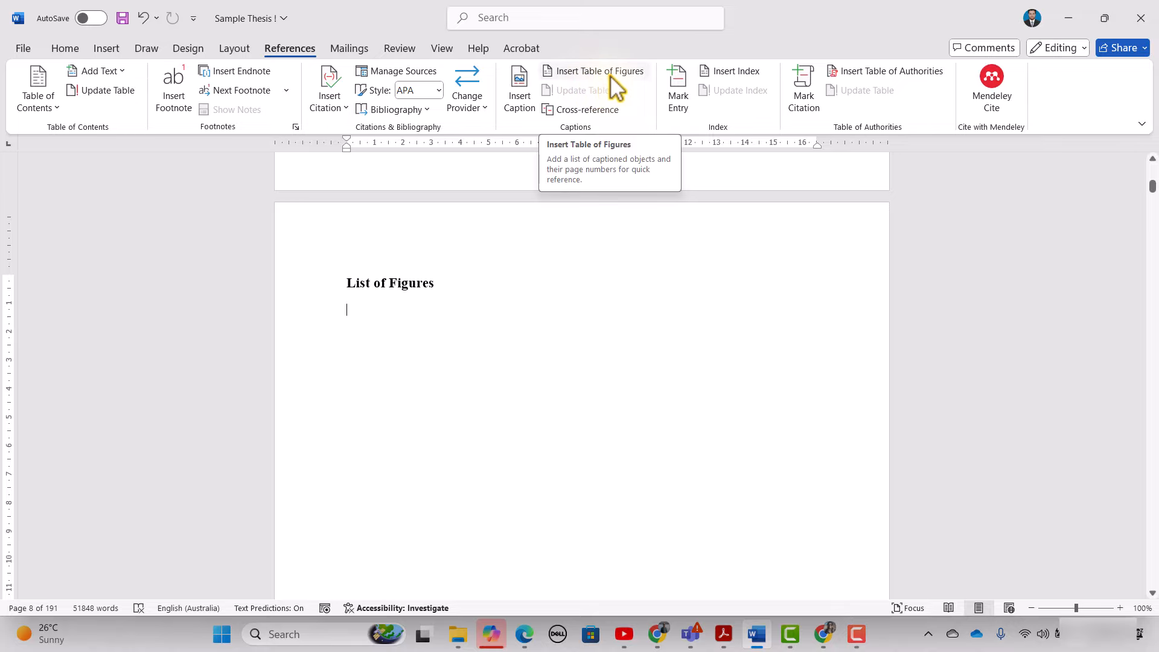
pyautogui.click(609, 75)
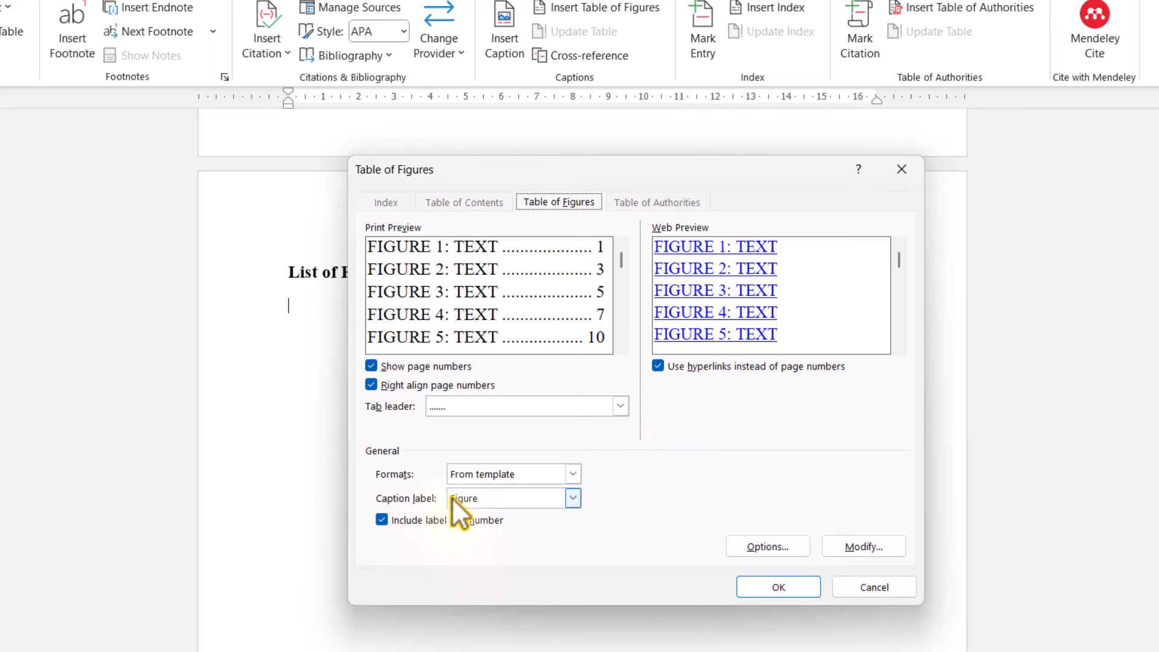
pyautogui.click(526, 498)
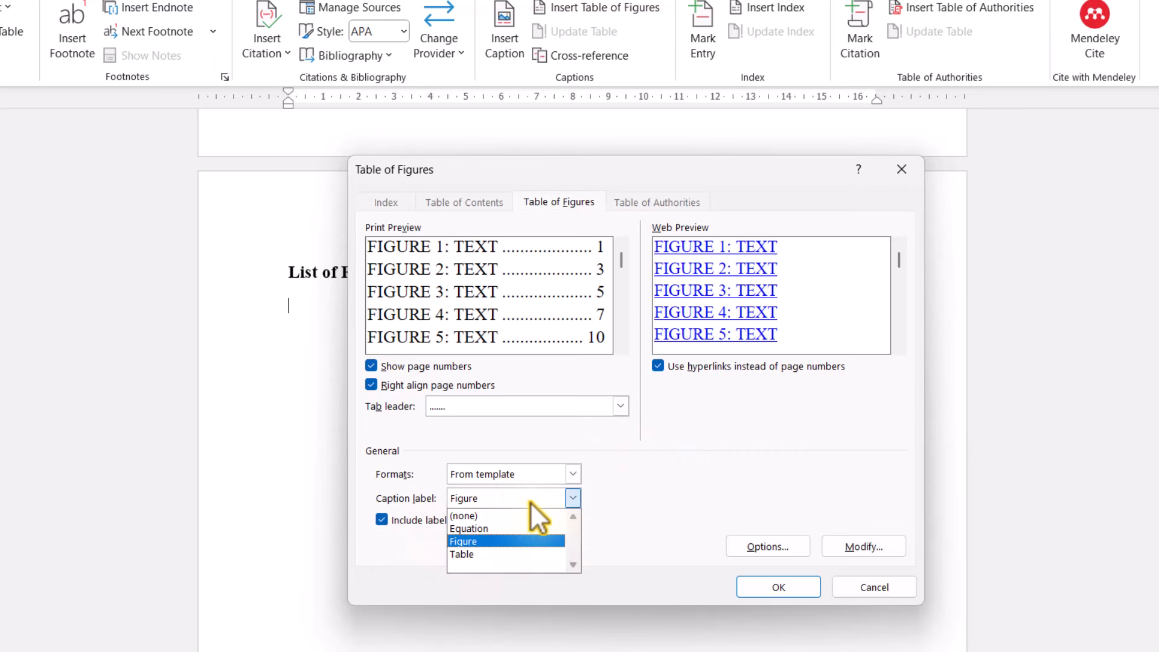
pyautogui.click(473, 515)
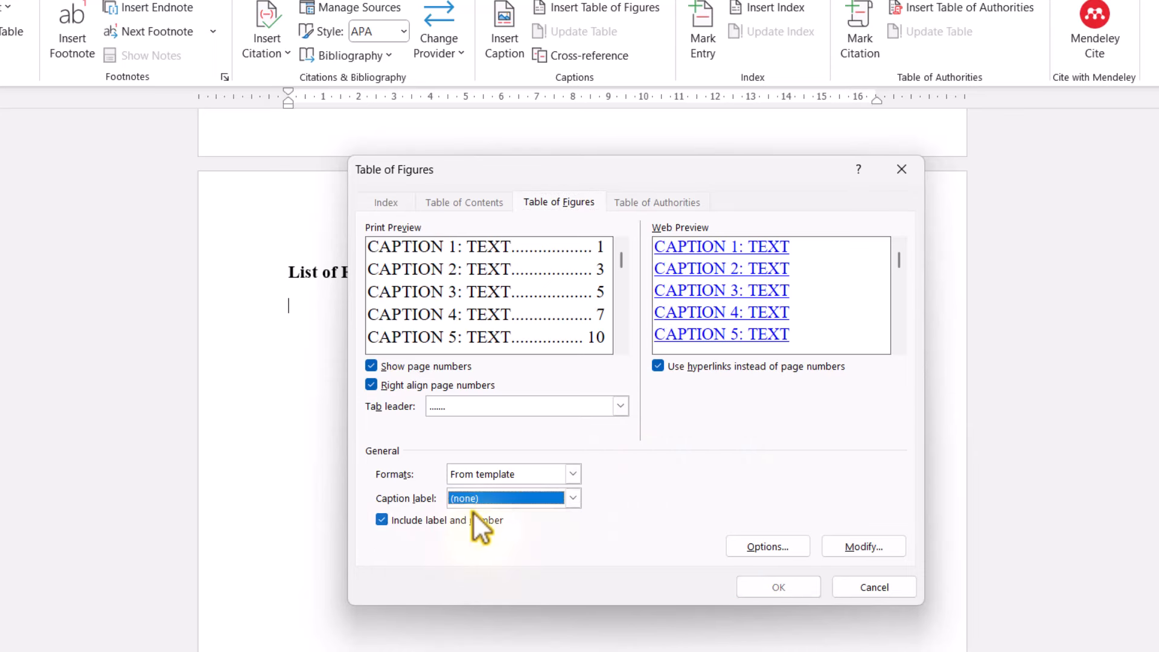
# - In the table's Options, build the list from the 'figures list' style
pyautogui.click(767, 548)
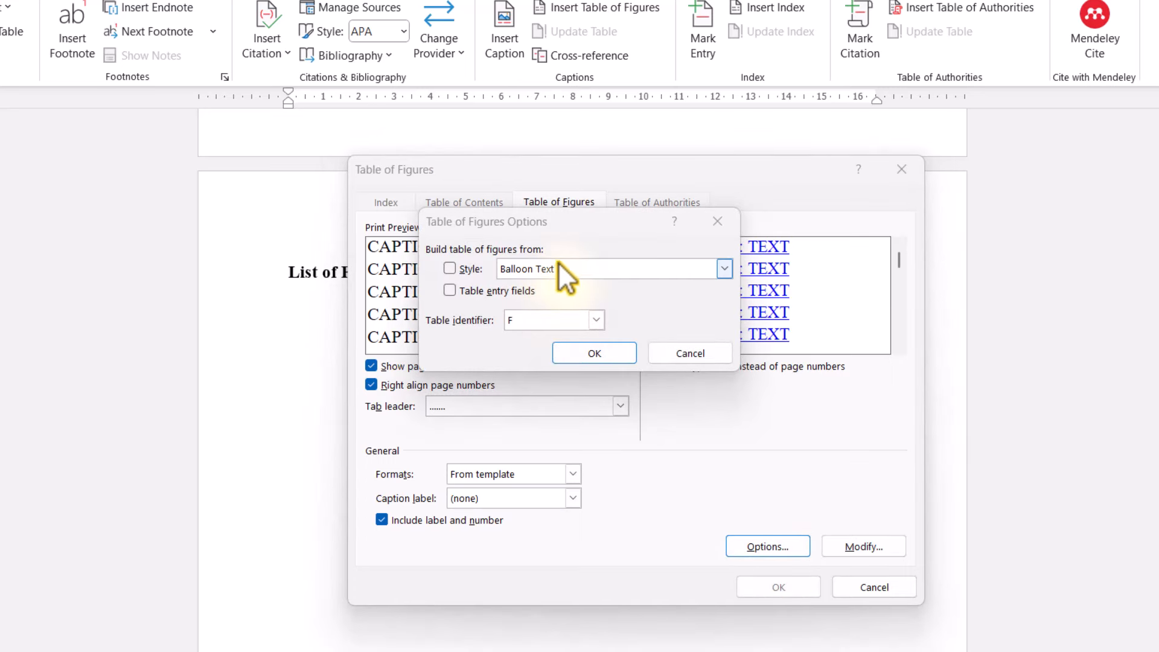
pyautogui.click(558, 263)
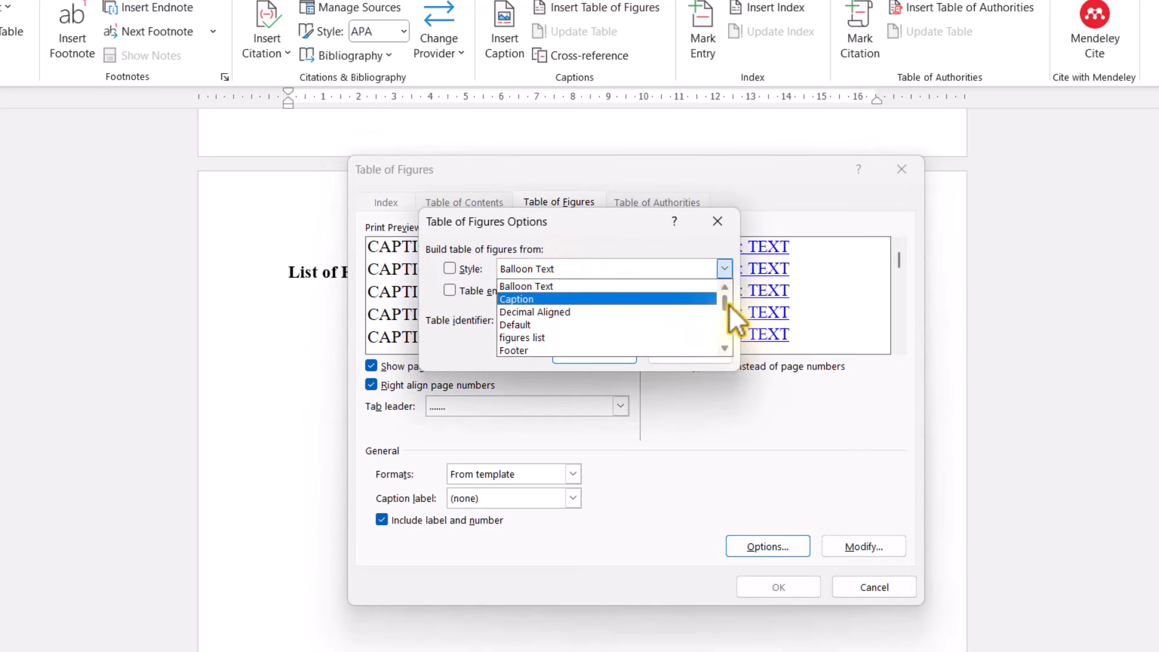
pyautogui.click(548, 339)
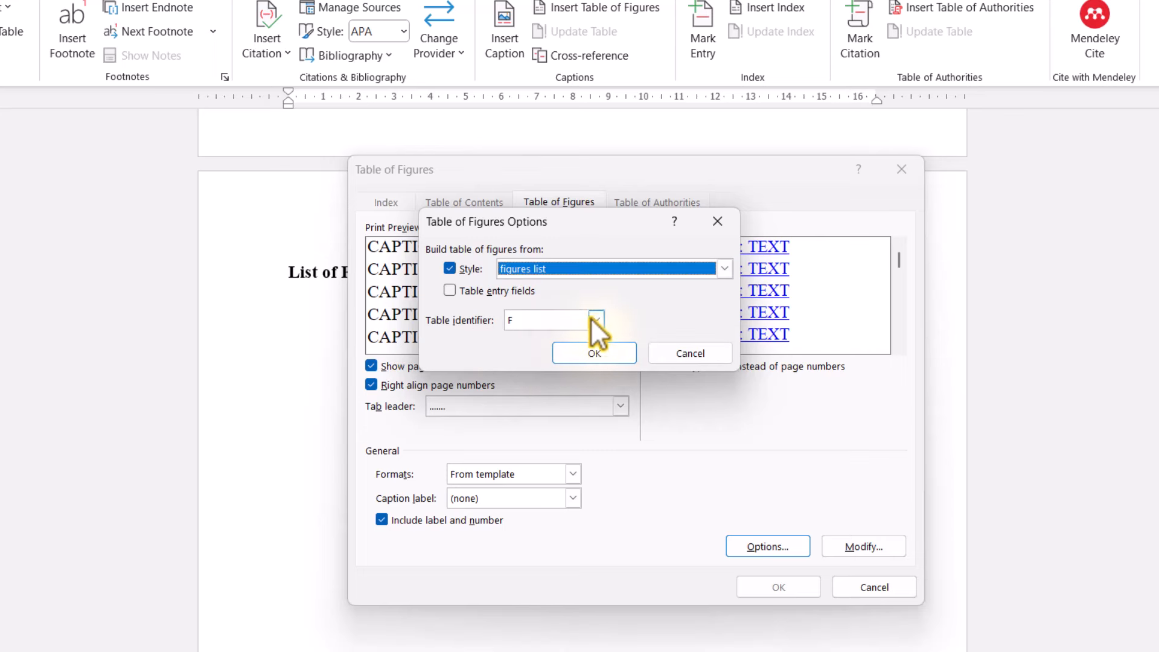
pyautogui.click(592, 357)
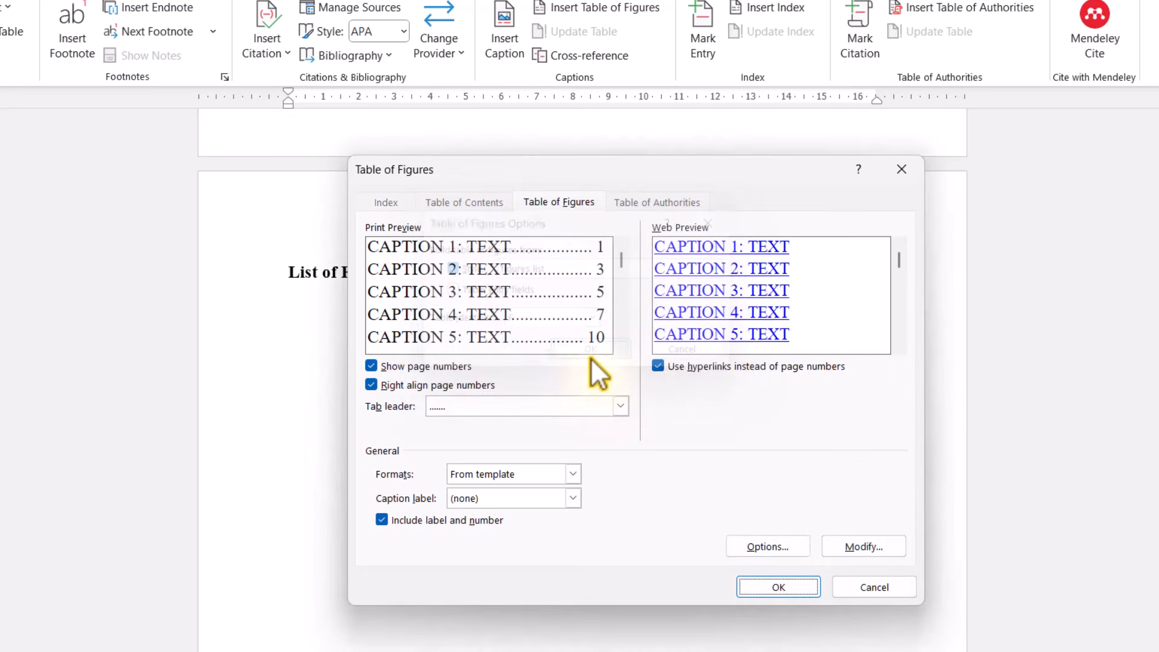
pyautogui.click(873, 548)
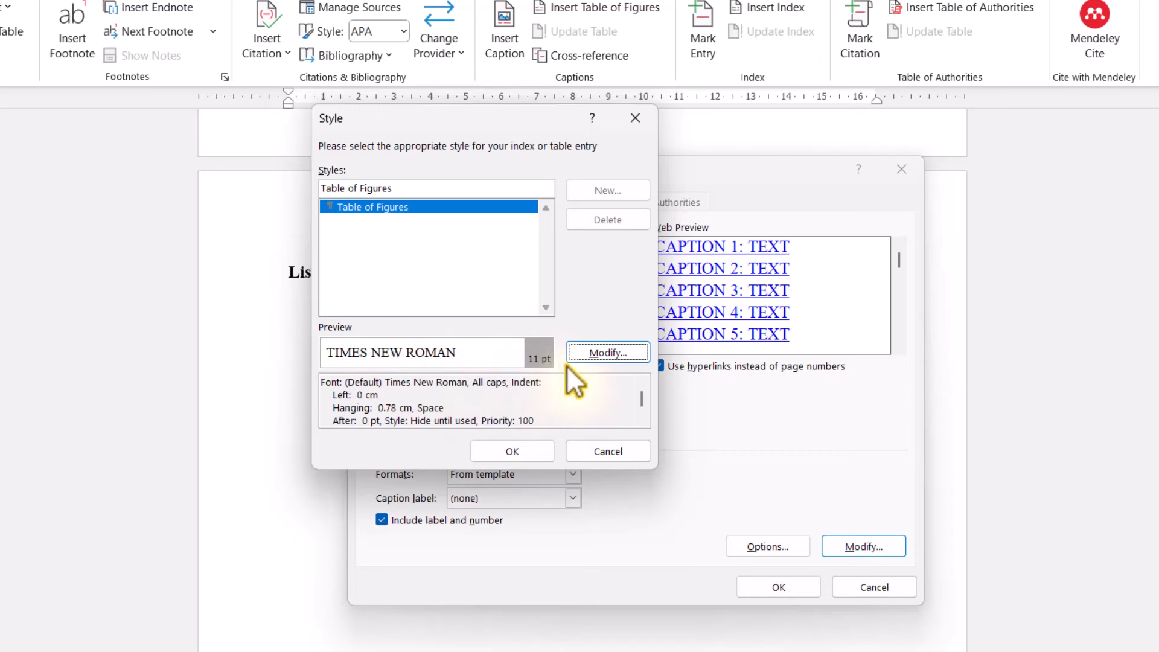
# - Keep the Table of Figures entry style unchanged and confirm the table of figures settings
pyautogui.click(598, 353)
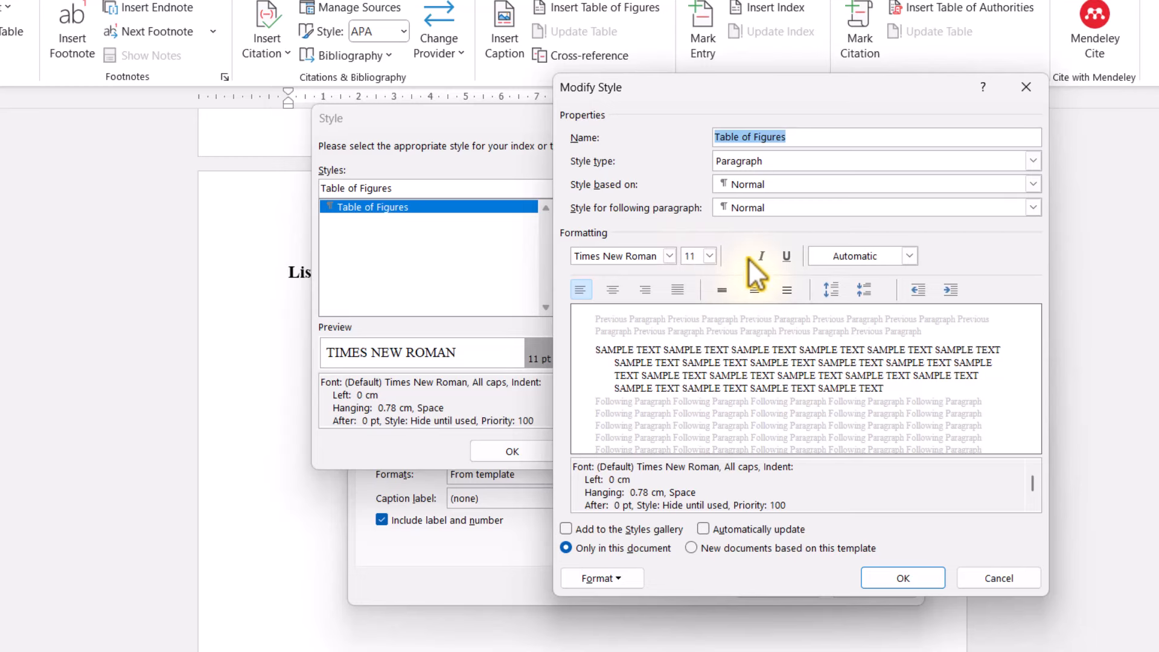
pyautogui.click(870, 578)
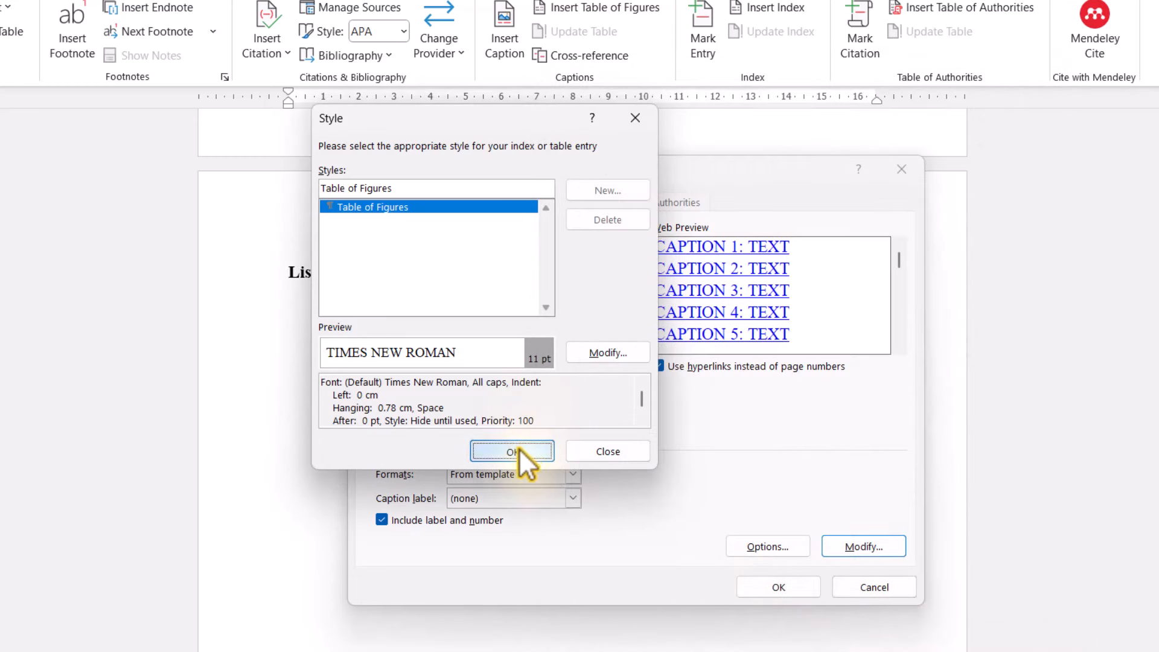
pyautogui.click(517, 451)
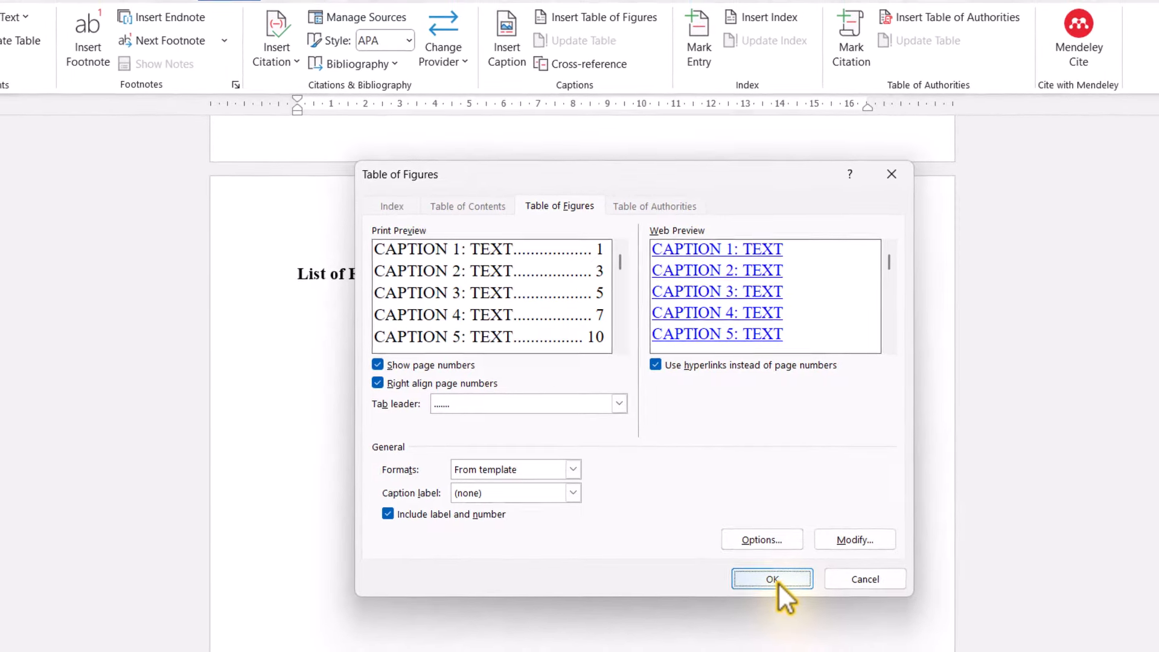
pyautogui.click(775, 579)
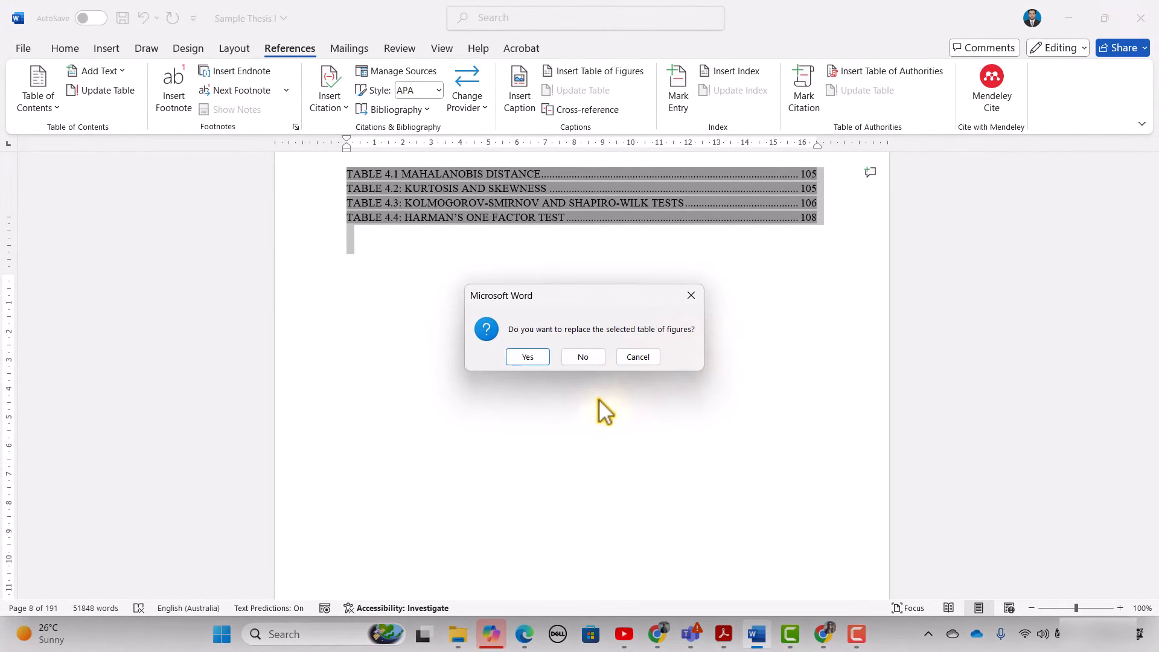
# - Decline replacing the Tables list, inserting a new List of Figures for Figures 4.1–4.5
pyautogui.click(583, 357)
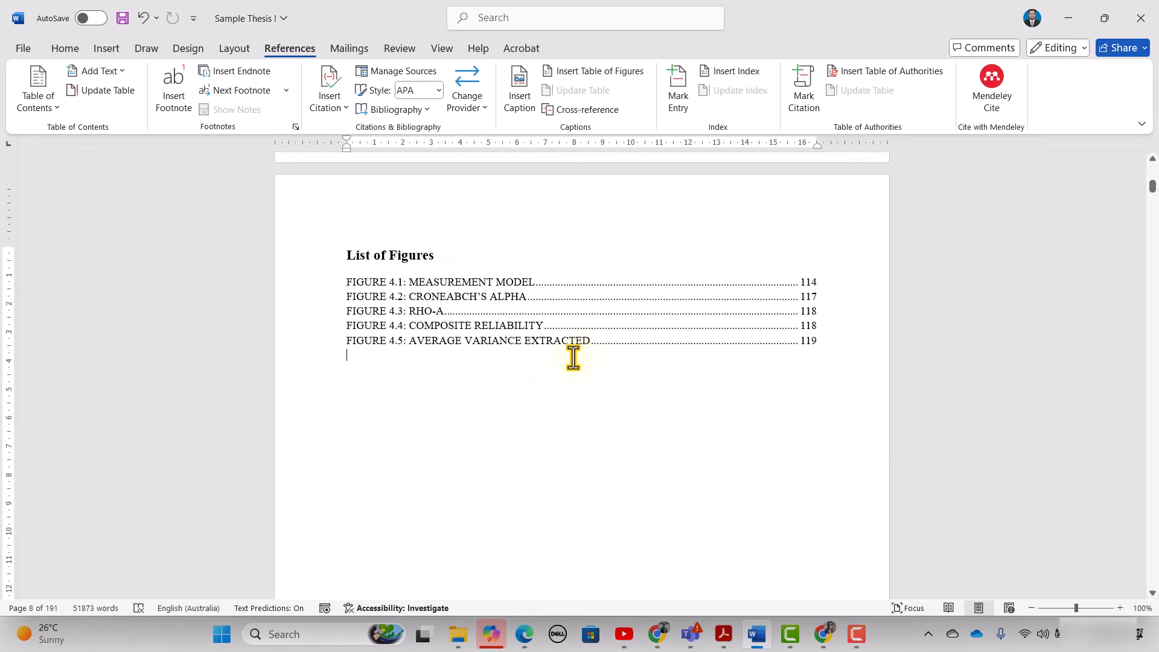
pyautogui.press('F10')
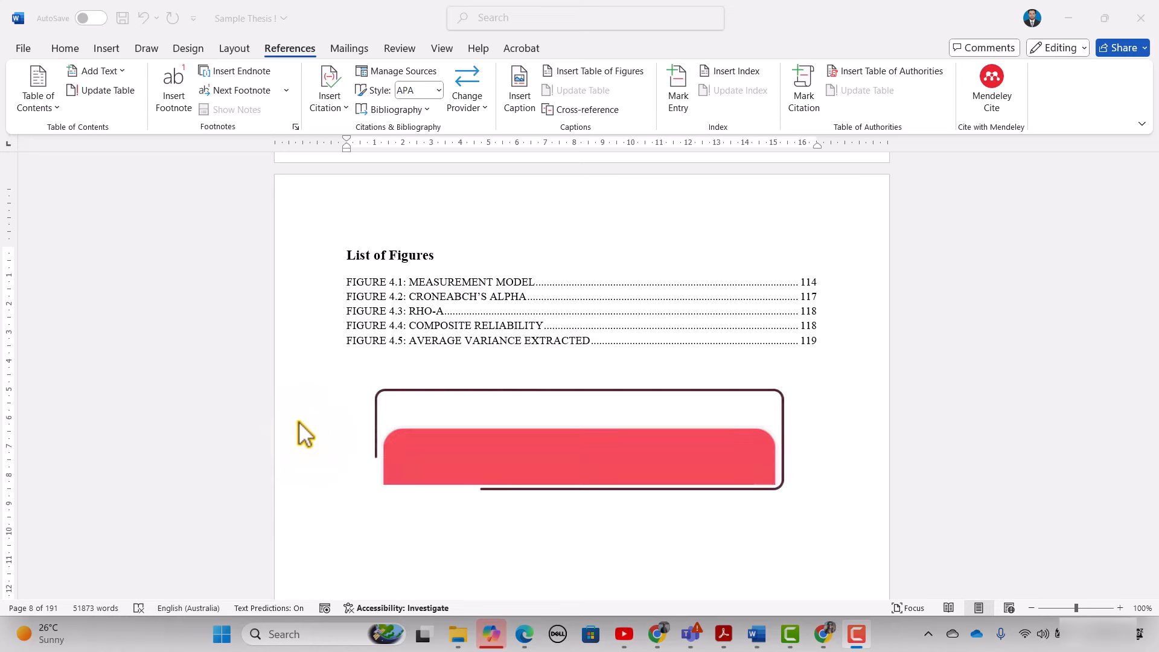